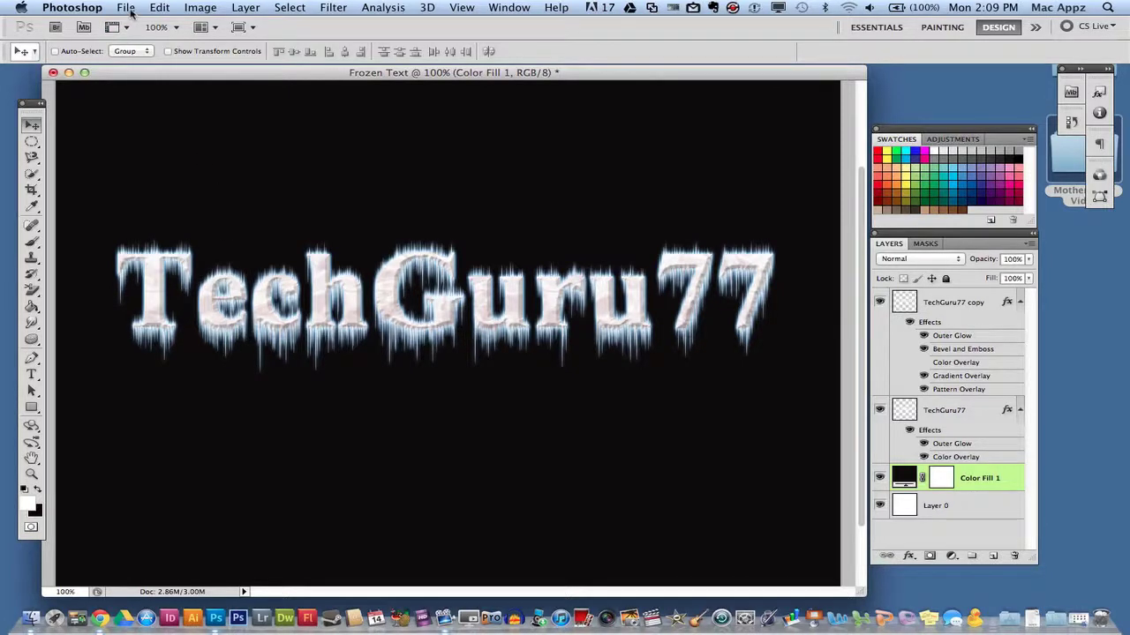
Create a new white 1000×1000 px, 72 ppi document named 'Frozen Text'
{"action": "left_click", "coordinate": [128, 8]}
{"action": "left_click", "coordinate": [139, 26]}
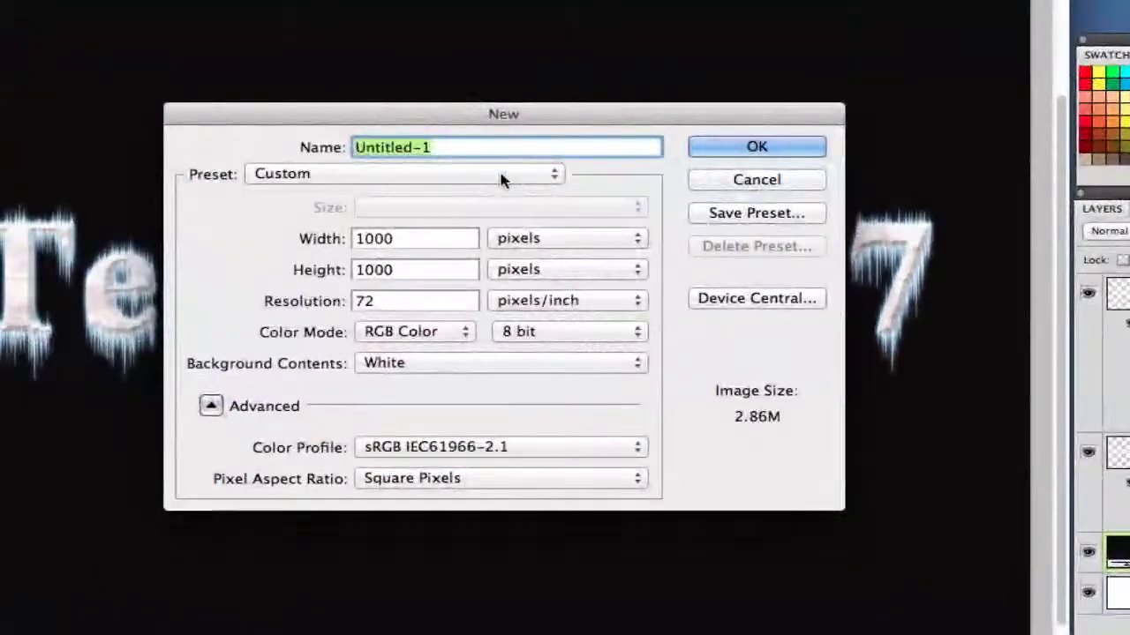
{"action": "type", "text": "Frozen"}
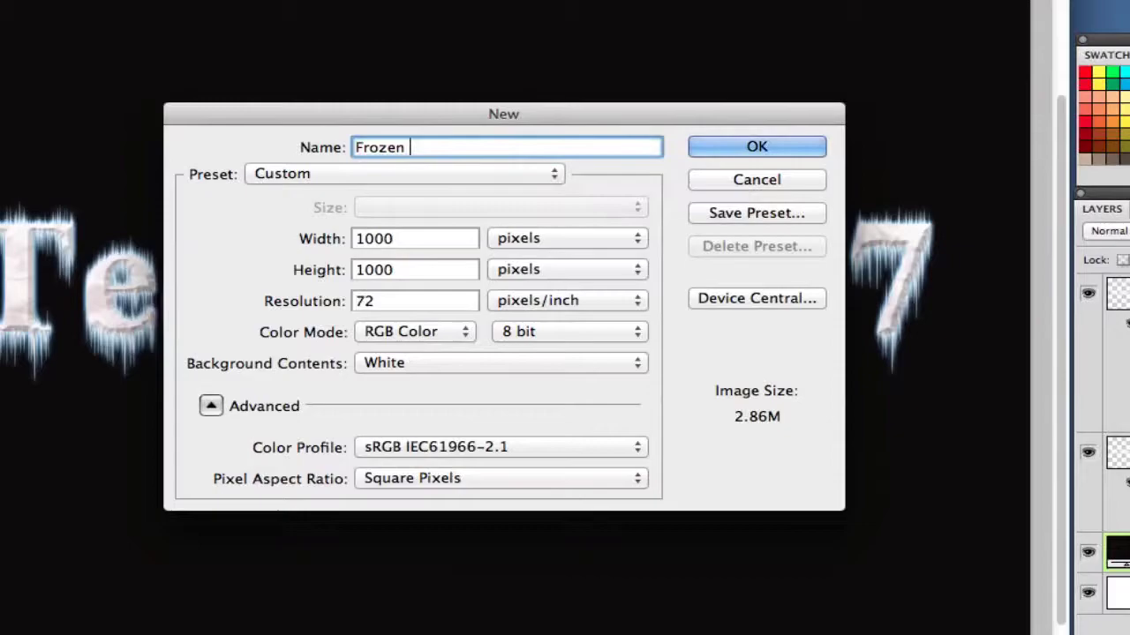
{"action": "type", "text": " Text"}
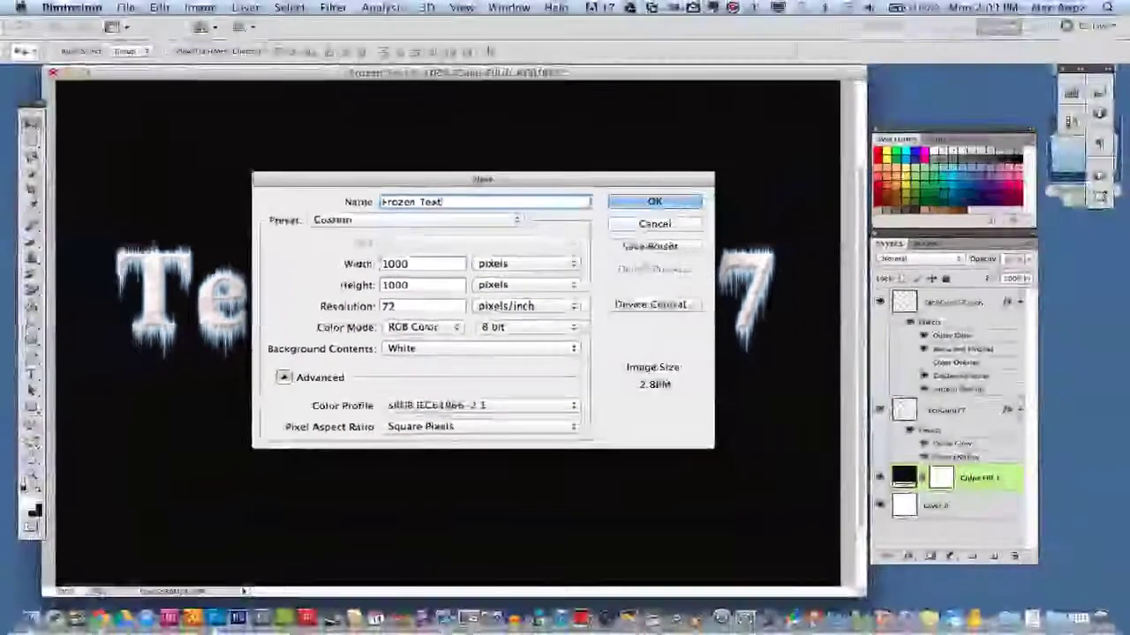
{"action": "key", "text": "Return"}
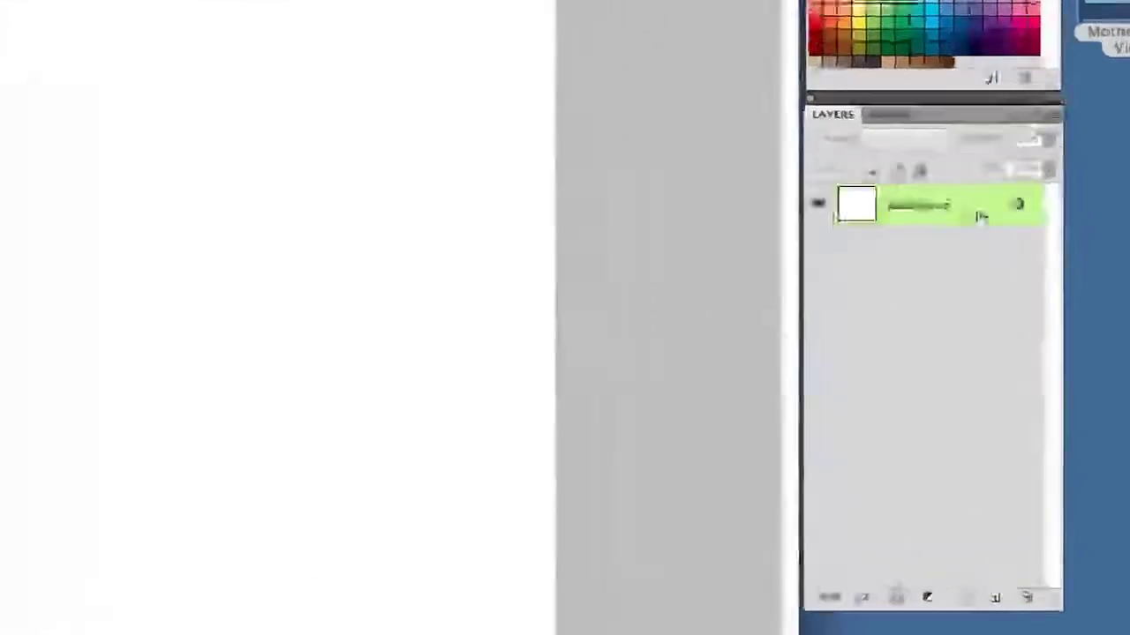
Convert Background to Layer 0 and add a near-black #0c0a0a Solid Color fill layer
{"action": "double_click", "coordinate": [987, 307]}
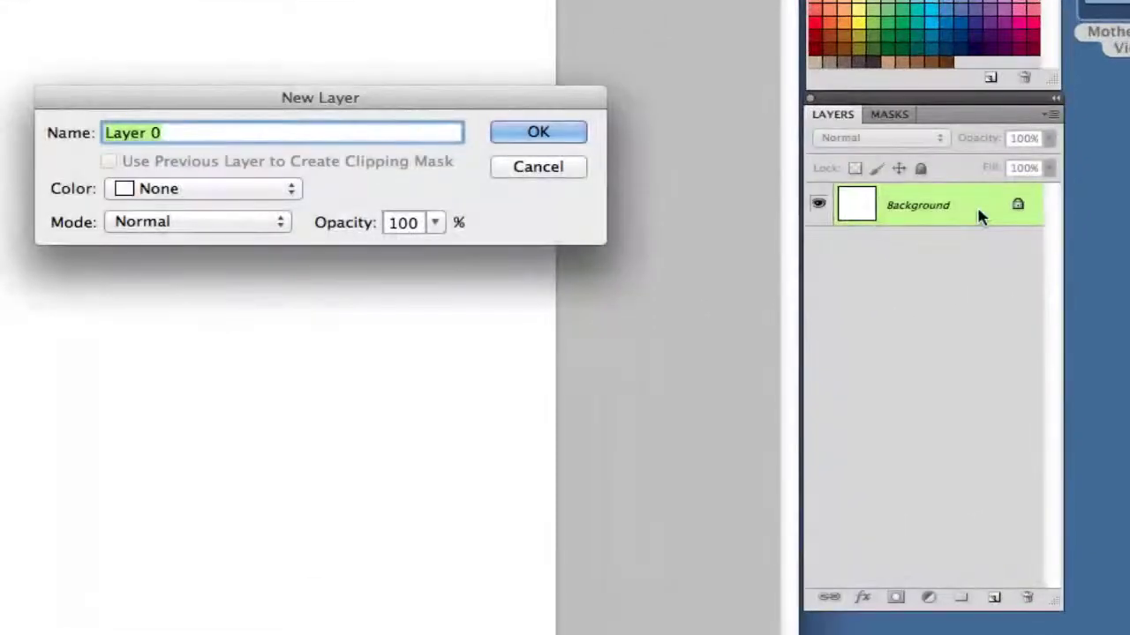
{"action": "left_click", "coordinate": [557, 134]}
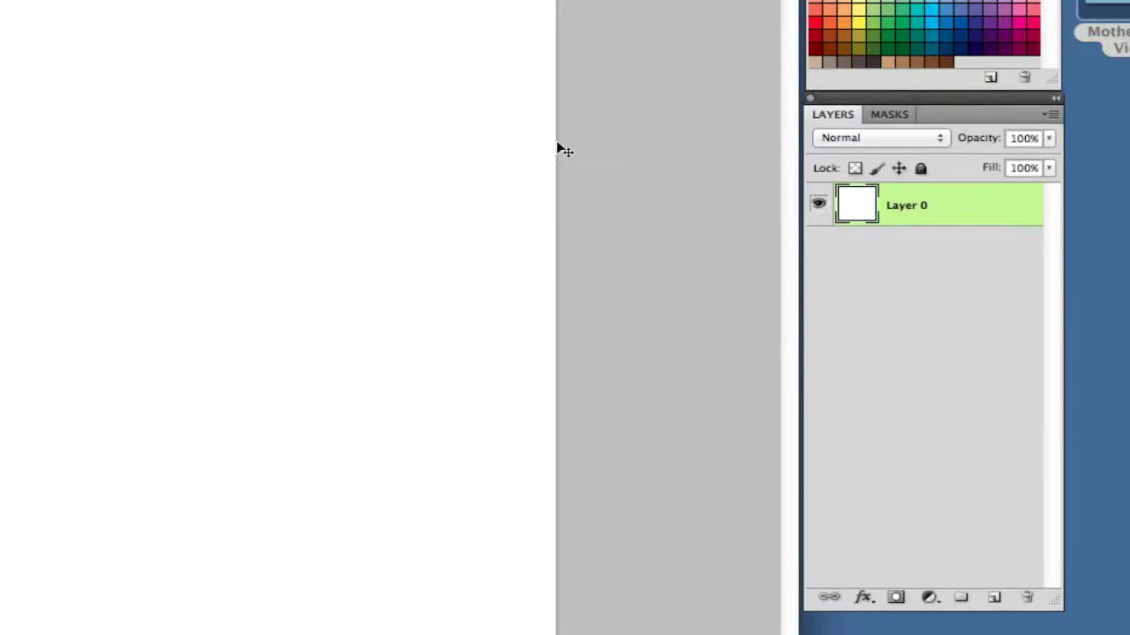
{"action": "left_click", "coordinate": [931, 599]}
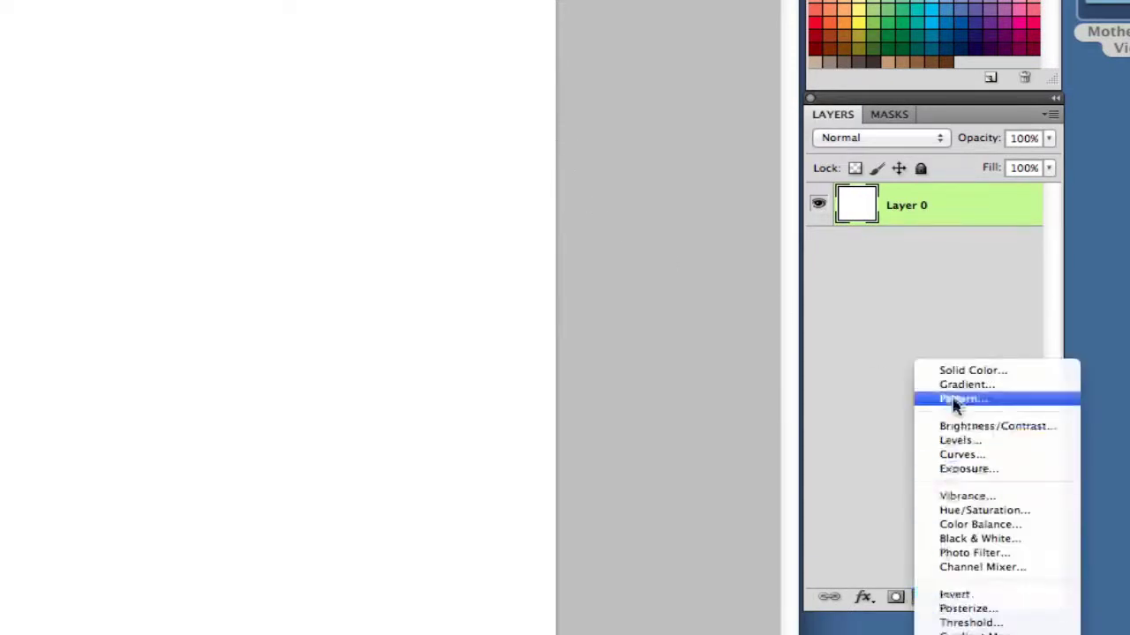
{"action": "left_click", "coordinate": [930, 598]}
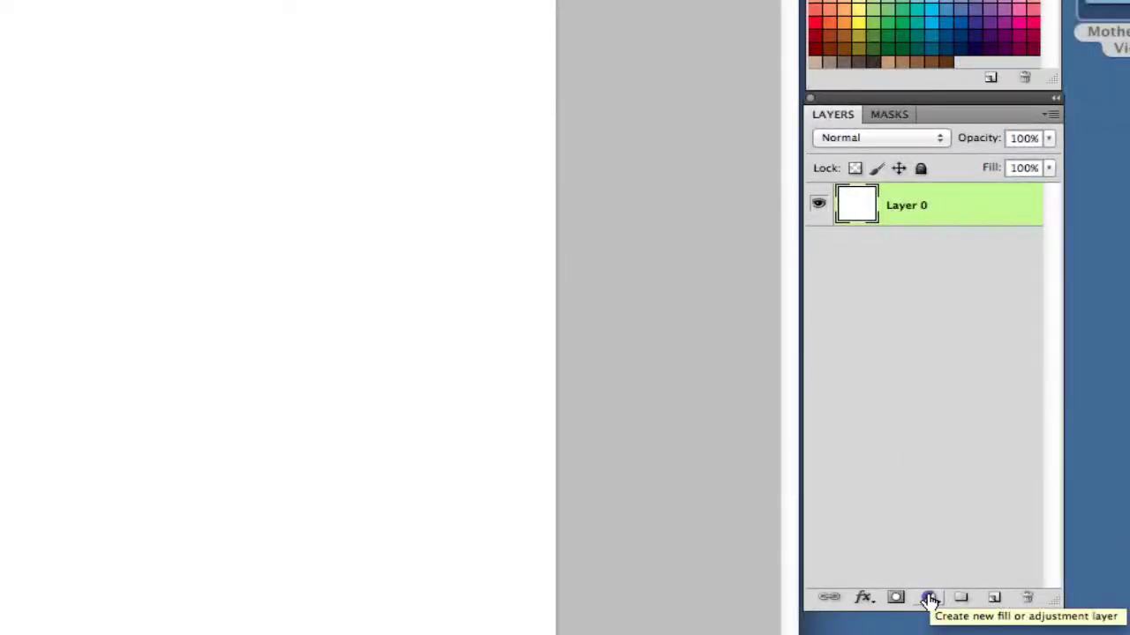
{"action": "left_click", "coordinate": [930, 600]}
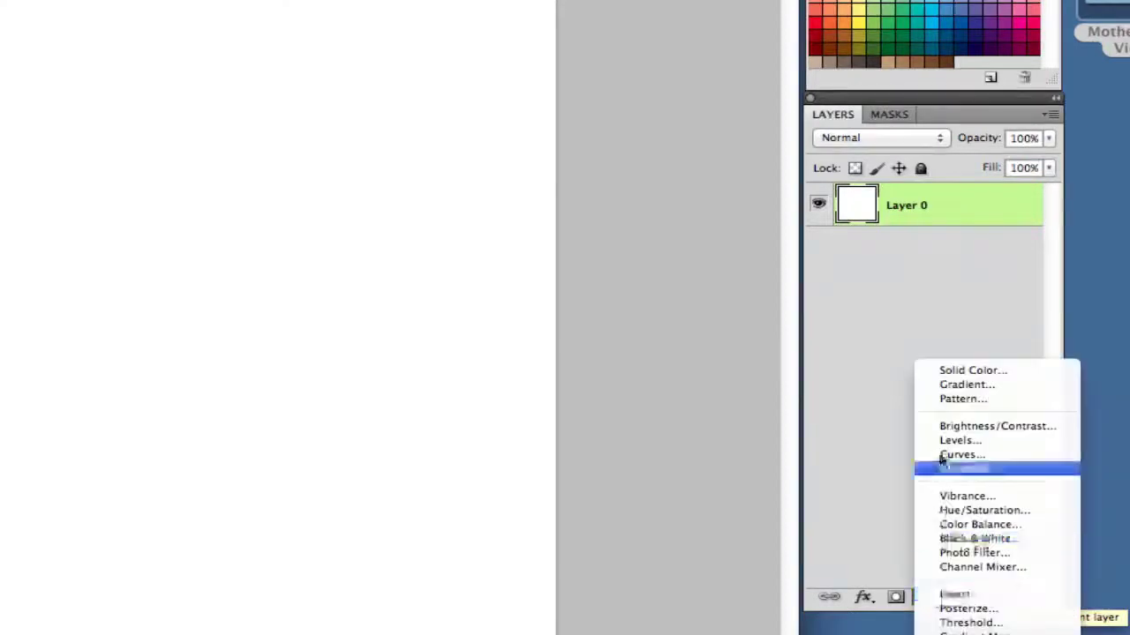
{"action": "left_click", "coordinate": [944, 374]}
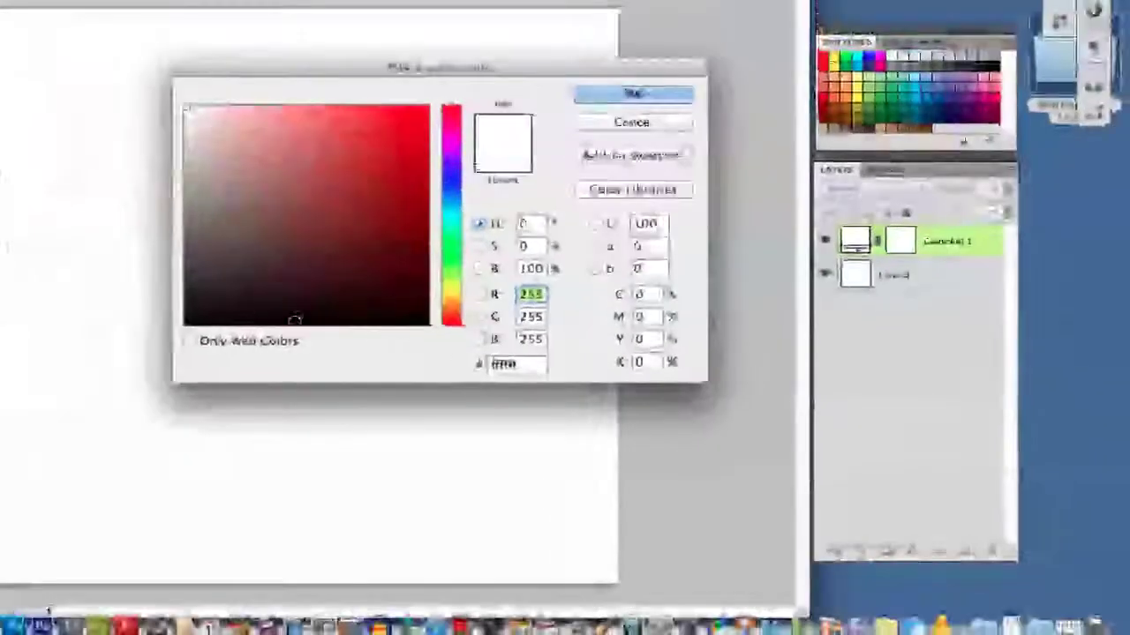
{"action": "left_click", "coordinate": [227, 315]}
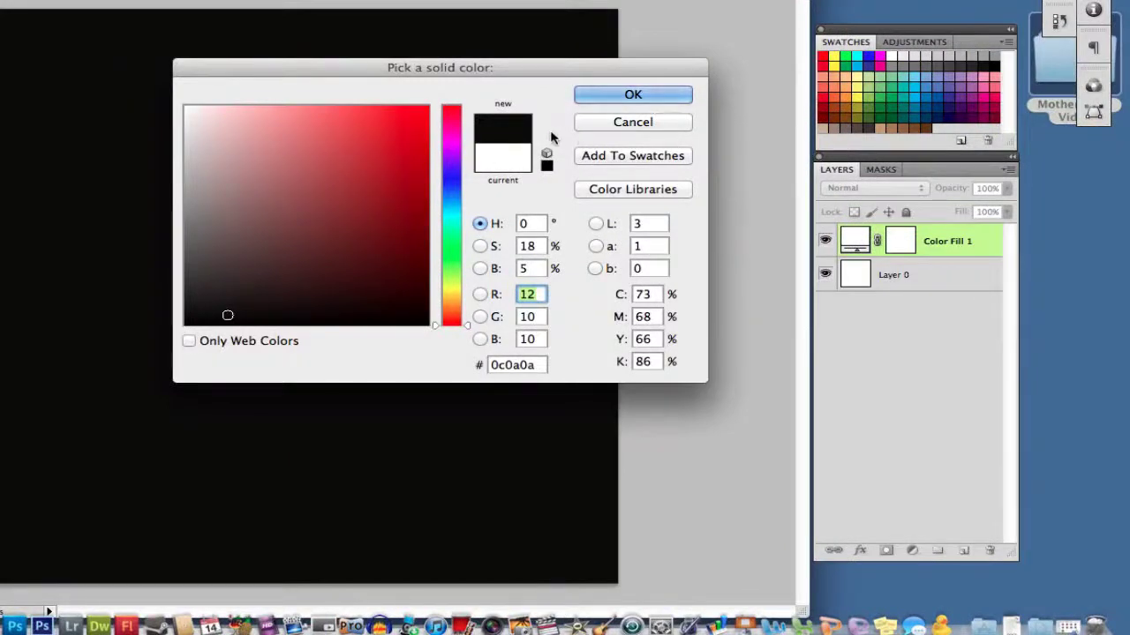
{"action": "left_click", "coordinate": [601, 91]}
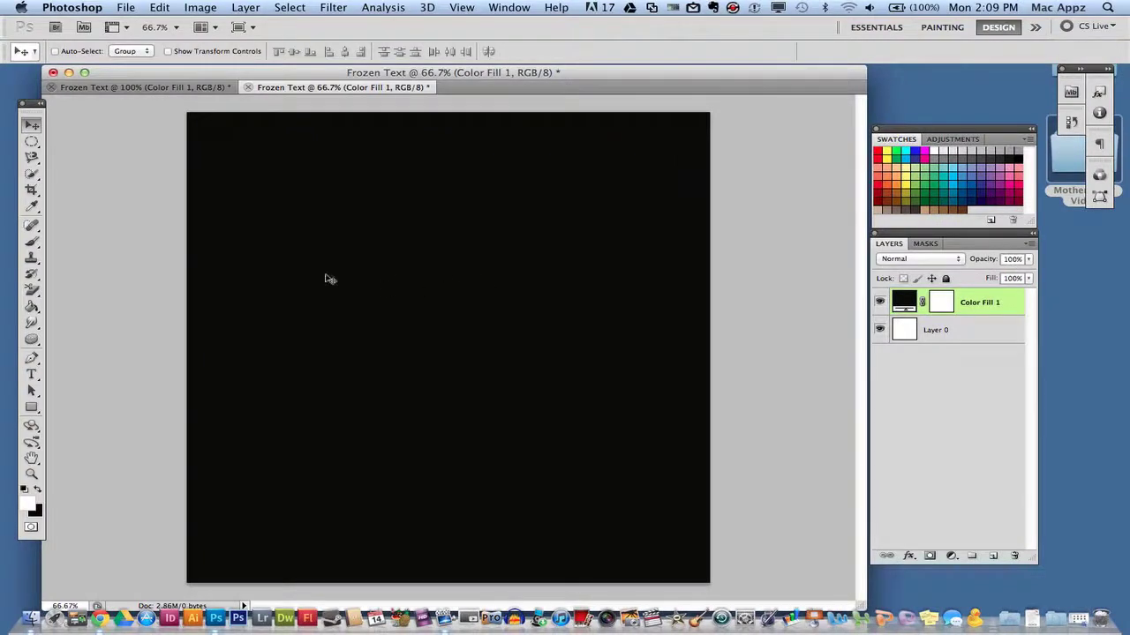
Type 'TechGuru77' in white Times New Roman Bold 155 pt, centred on the canvas
{"action": "left_click", "coordinate": [32, 376]}
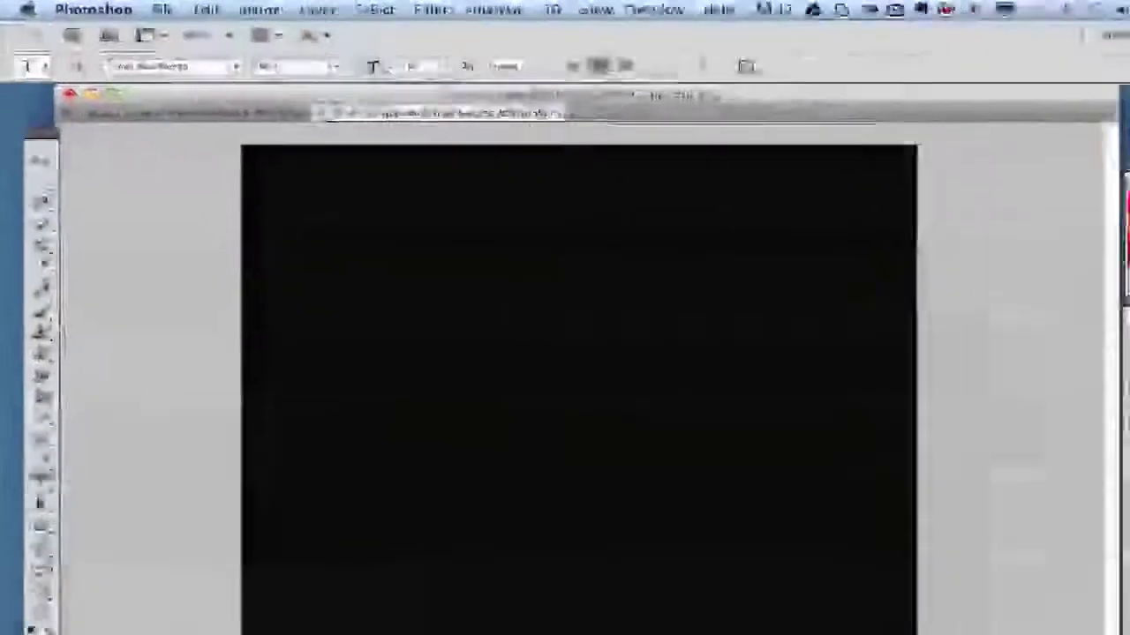
{"action": "left_click", "coordinate": [537, 483]}
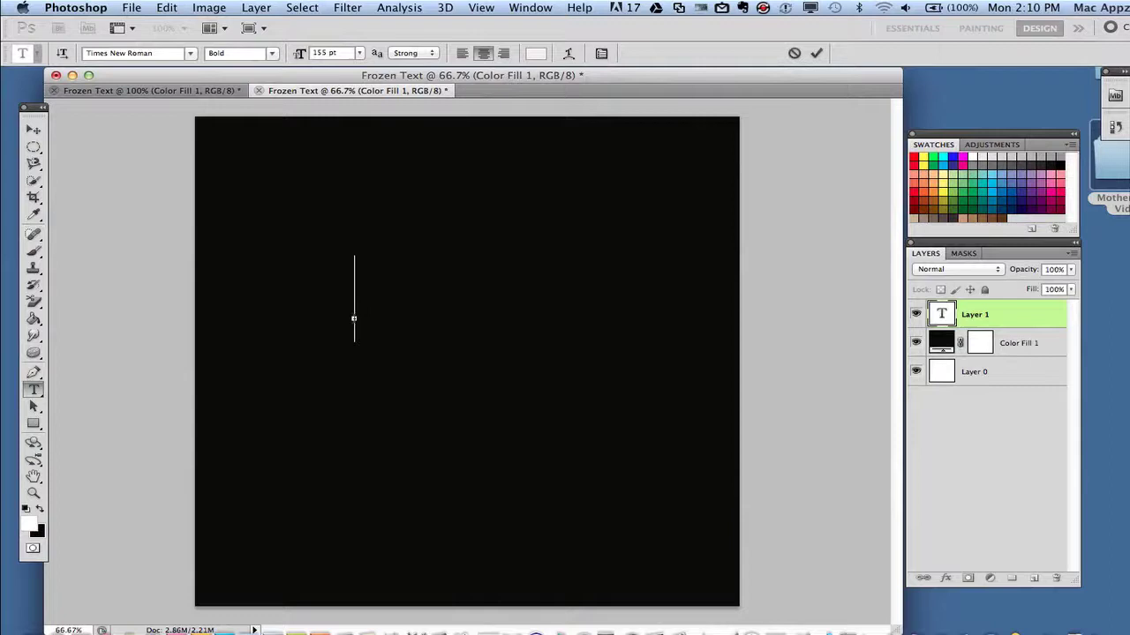
{"action": "type", "text": "Tec"}
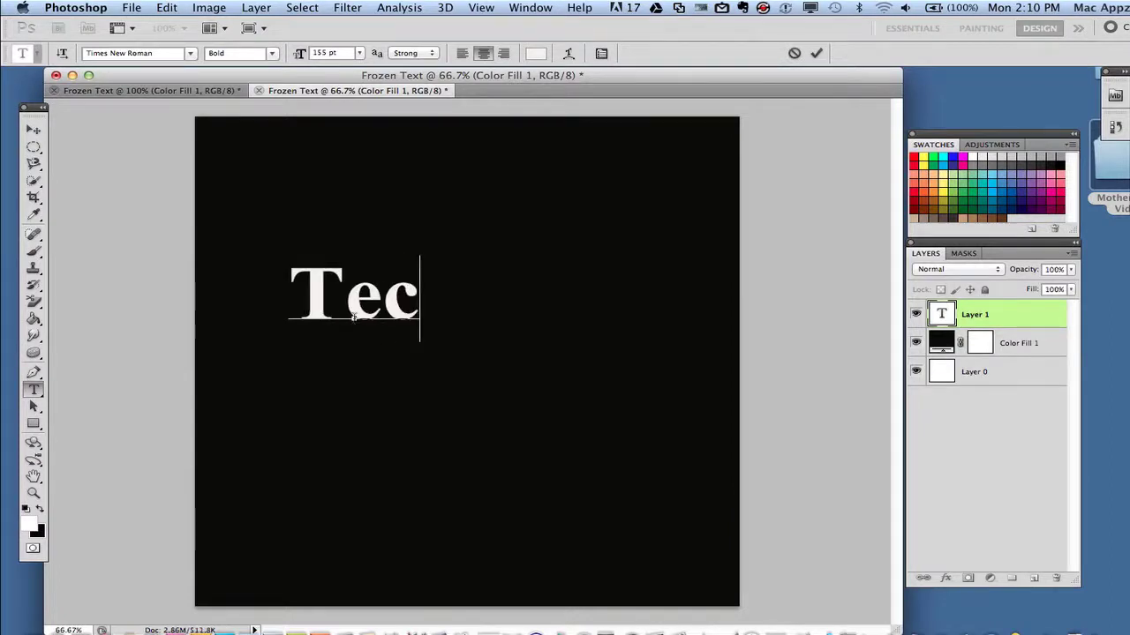
{"action": "type", "text": "hGuru77"}
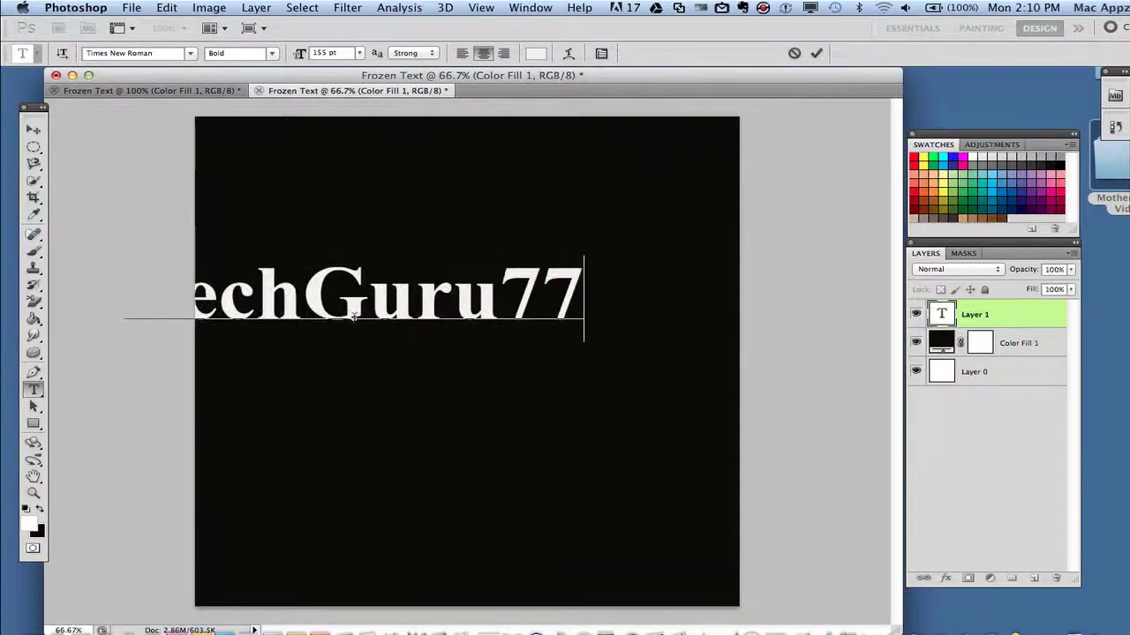
{"action": "left_click", "coordinate": [33, 130]}
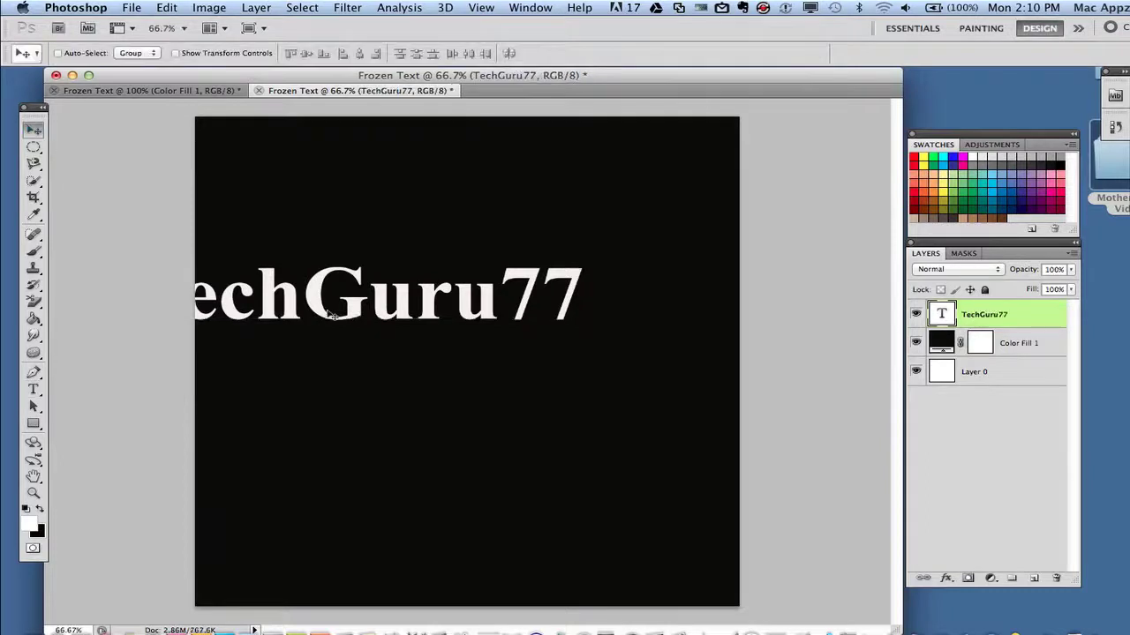
{"action": "left_click_drag", "start_coordinate": [356, 332], "coordinate": [448, 364]}
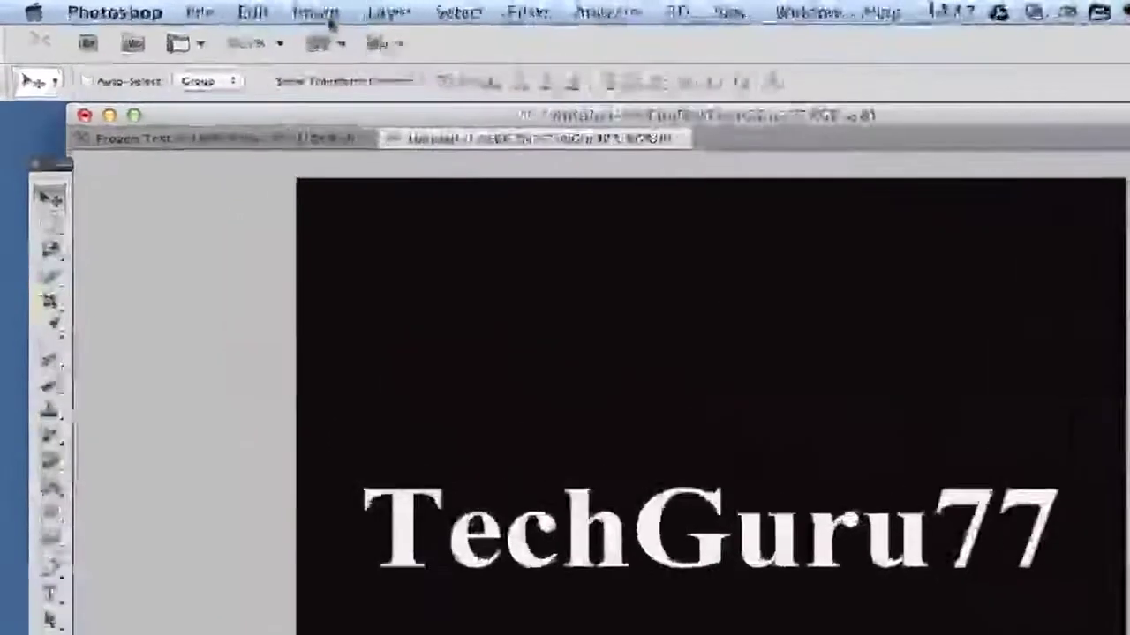
Rotate the canvas 90° clockwise so the text runs vertically
{"action": "left_click", "coordinate": [200, 7]}
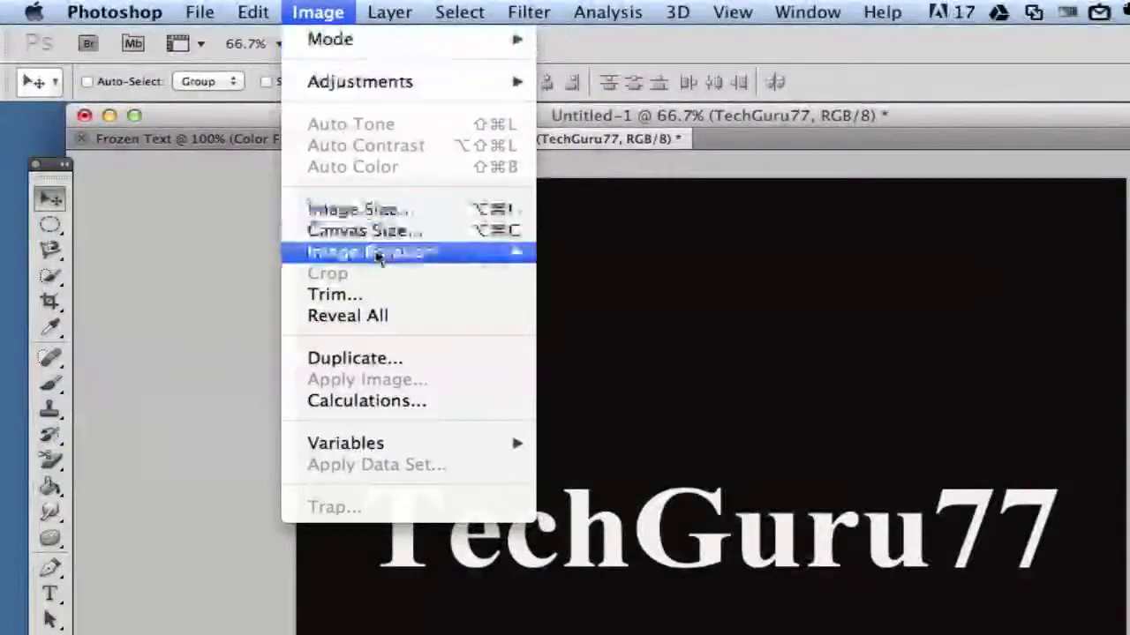
{"action": "mouse_move", "coordinate": [307, 255]}
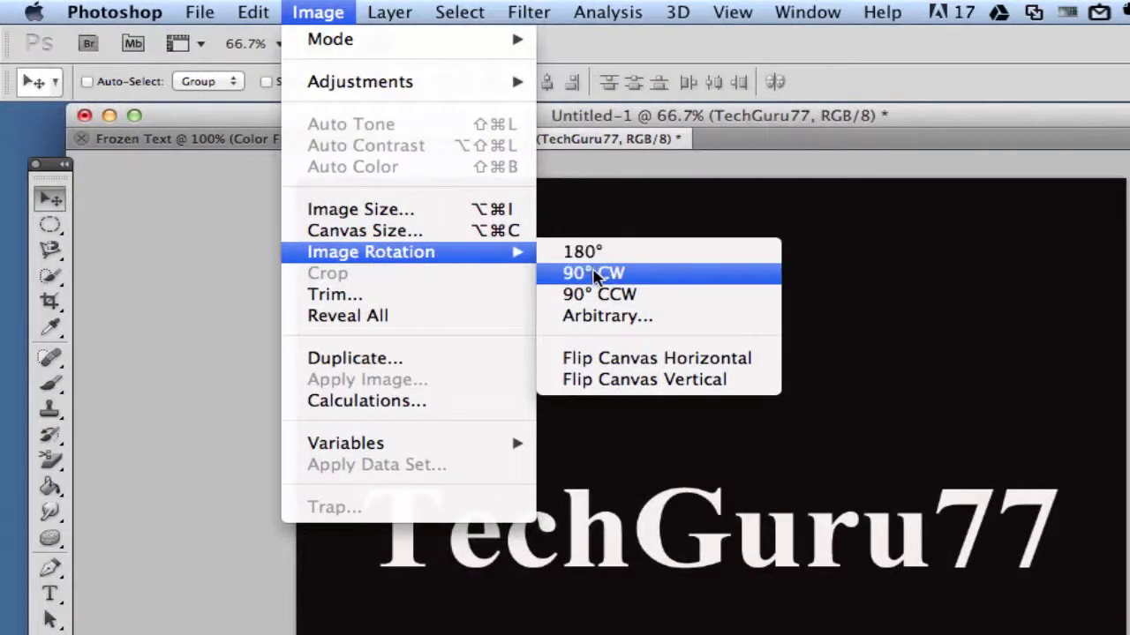
{"action": "left_click", "coordinate": [596, 276]}
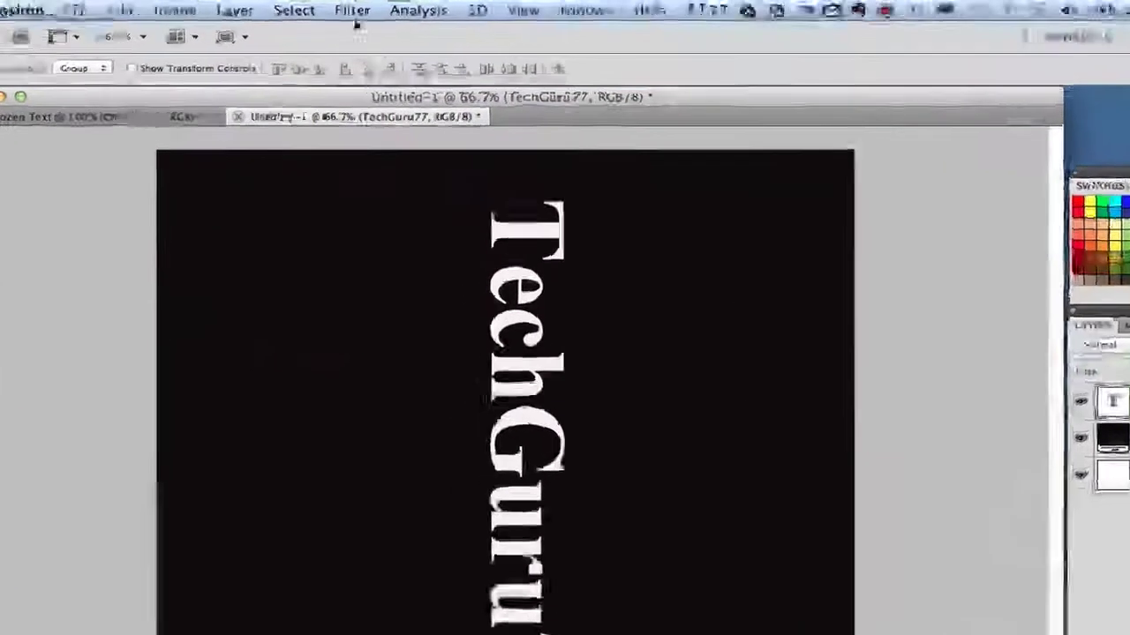
Rasterize the text and apply the Wind filter From the Right three times
{"action": "left_click", "coordinate": [346, 8]}
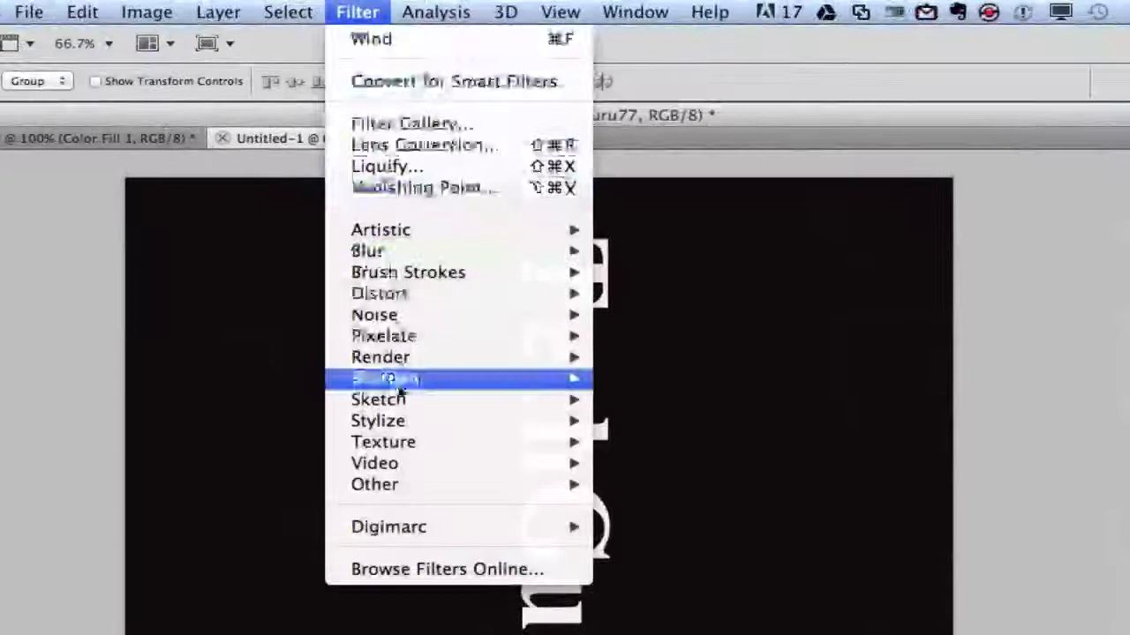
{"action": "mouse_move", "coordinate": [393, 421]}
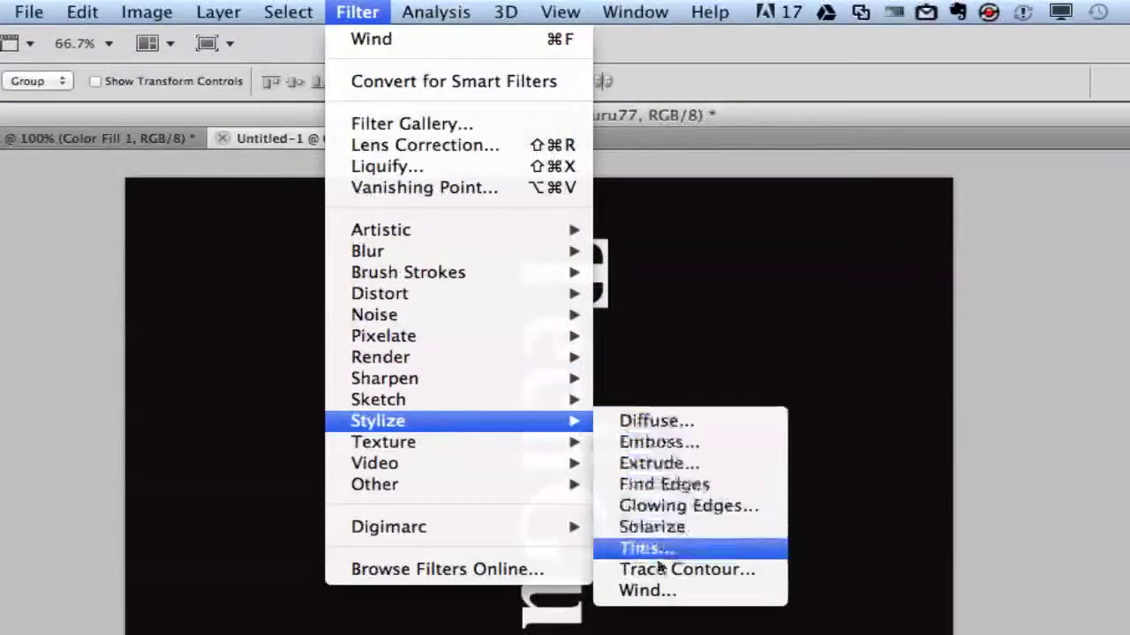
{"action": "left_click", "coordinate": [654, 594]}
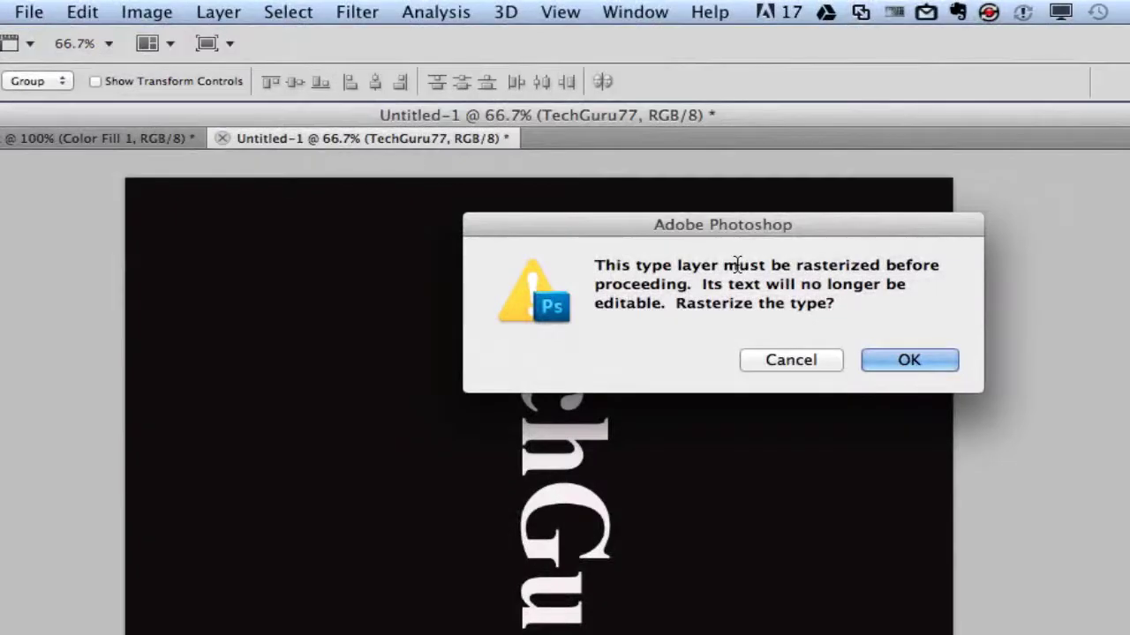
{"action": "left_click", "coordinate": [907, 359]}
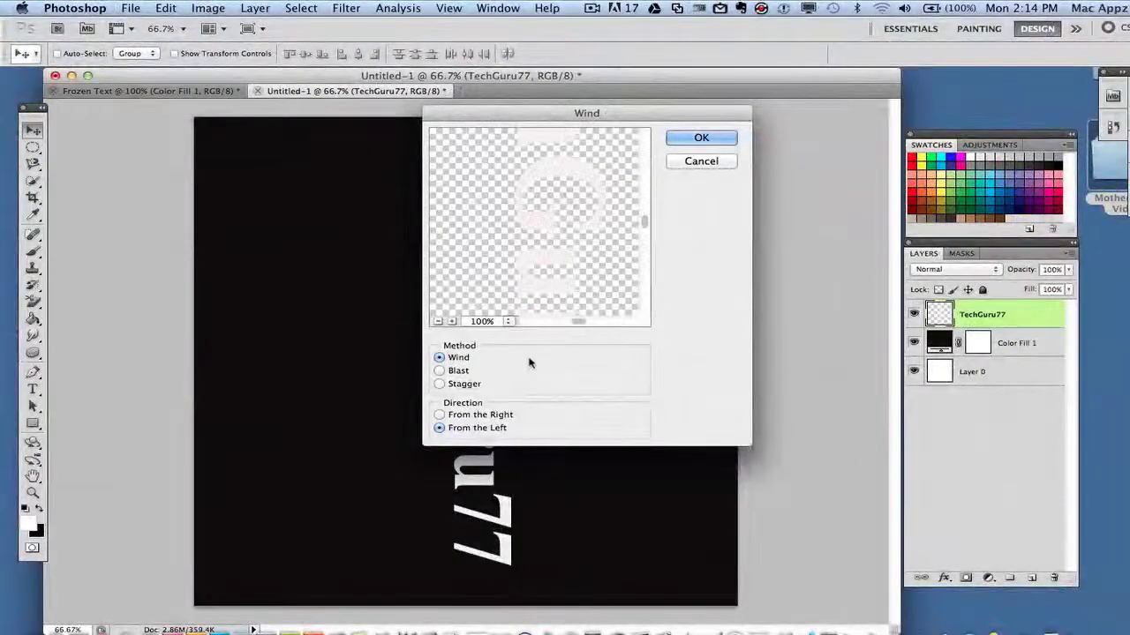
{"action": "left_click", "coordinate": [440, 416]}
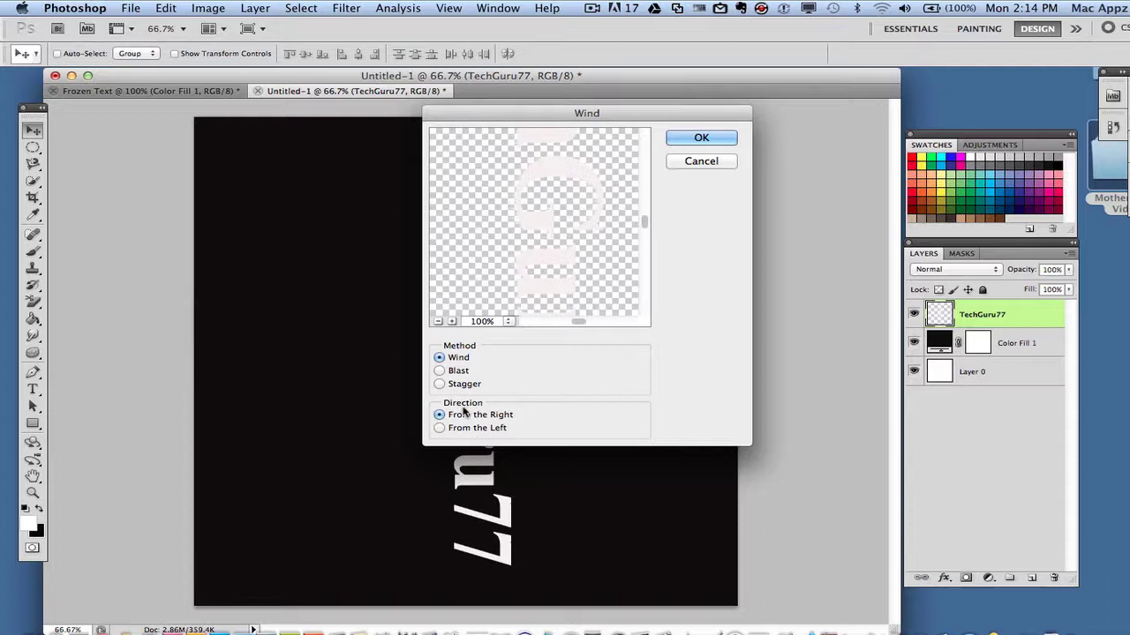
{"action": "left_click", "coordinate": [697, 139]}
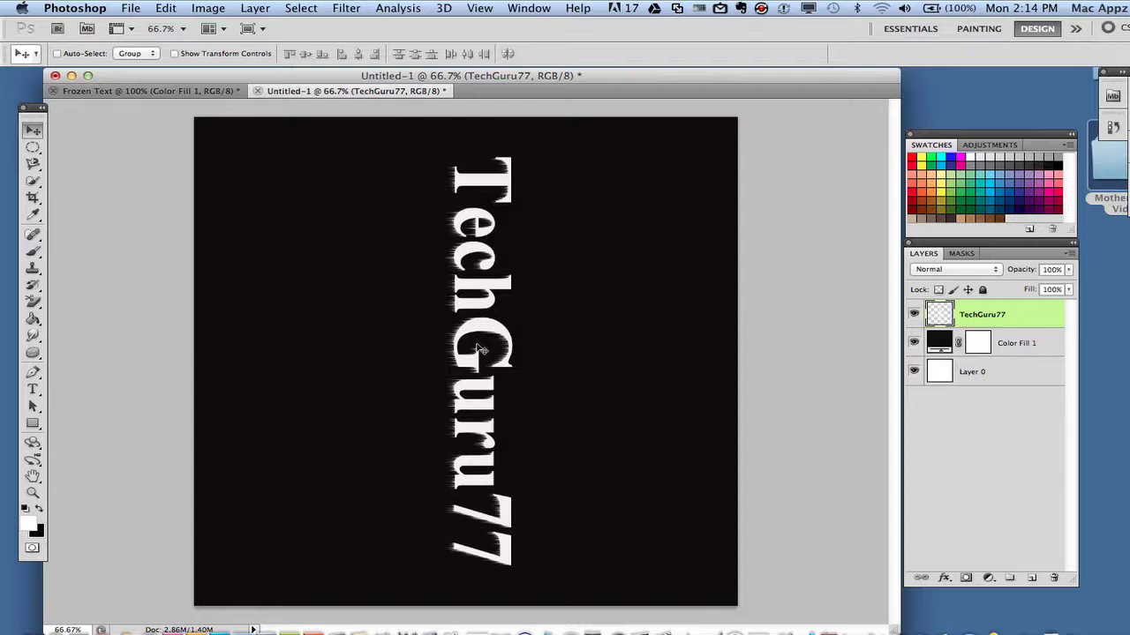
{"action": "key", "text": "super+f"}
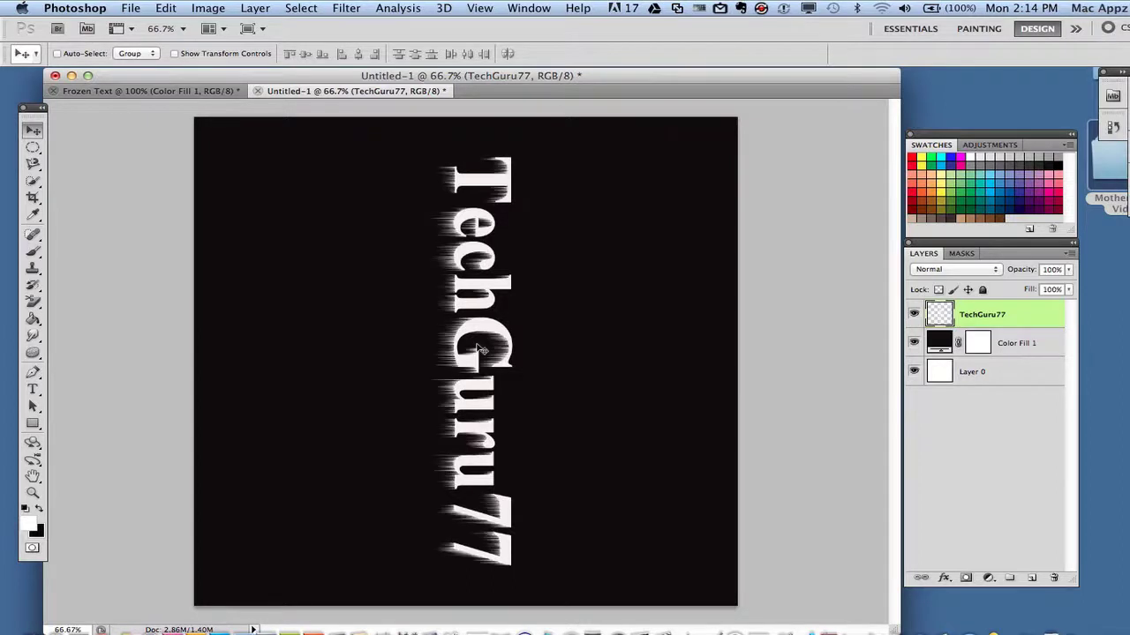
{"action": "key", "text": "super+f"}
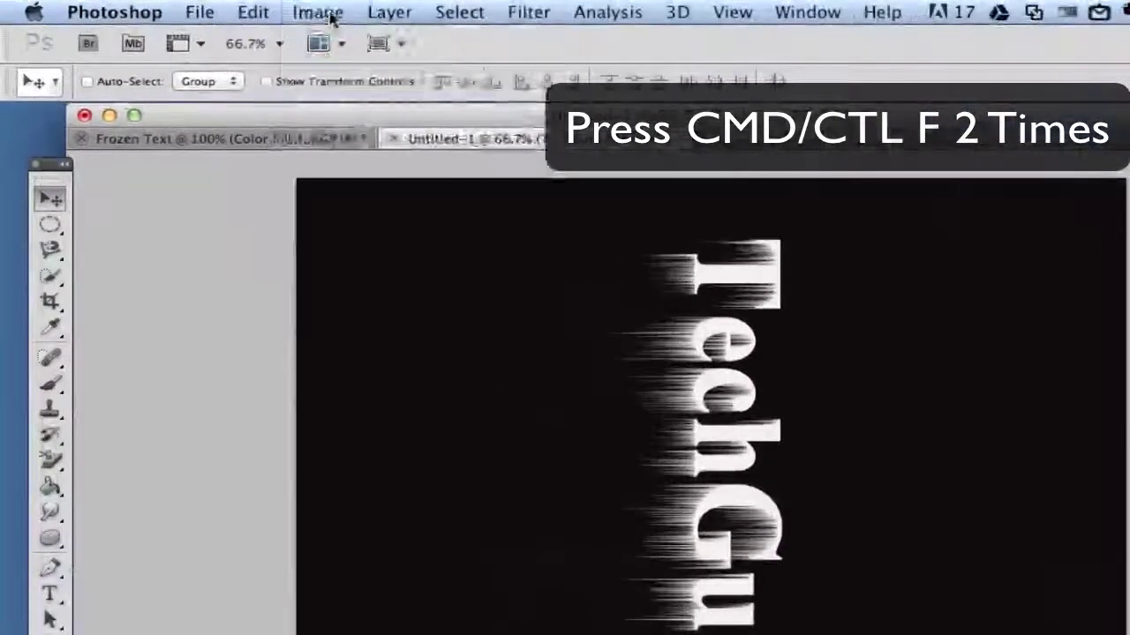
Rotate the canvas 90° counter-clockwise so the streaks hang down like icicles
{"action": "left_click", "coordinate": [214, 9]}
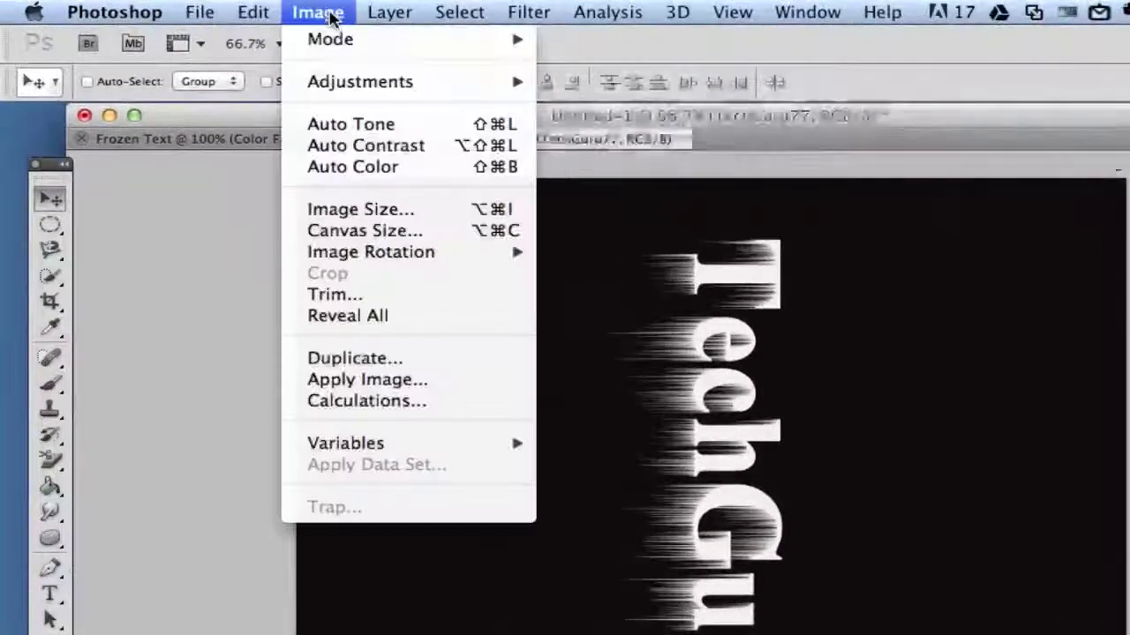
{"action": "mouse_move", "coordinate": [403, 257]}
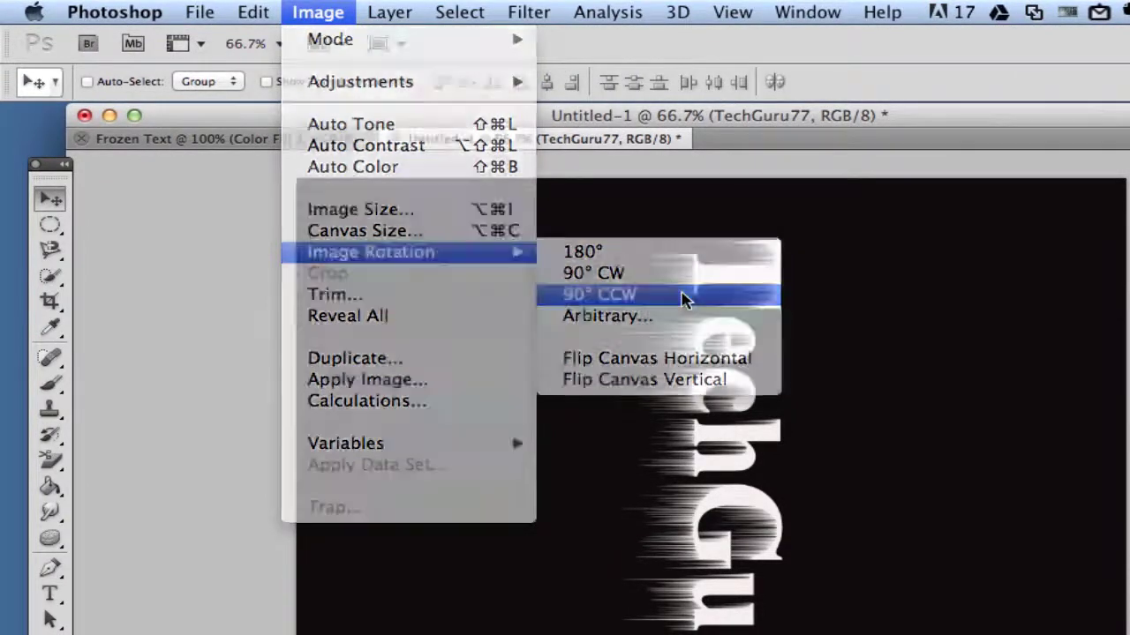
{"action": "left_click", "coordinate": [686, 297]}
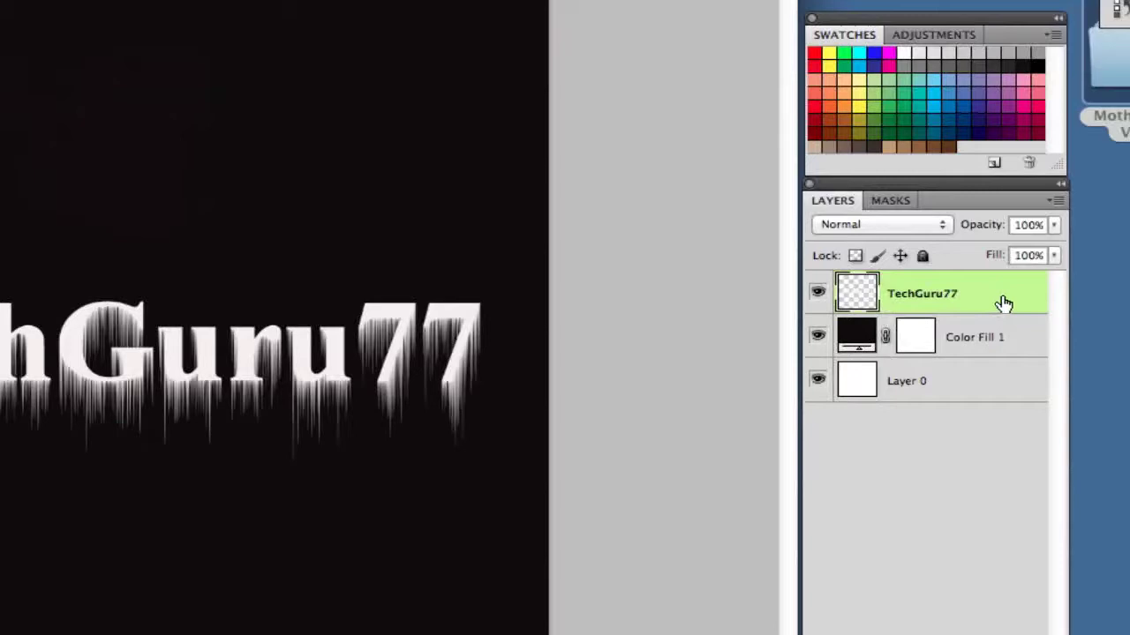
Add an Outer Glow to the TechGuru77 layer in bright blue #3aa1f0
{"action": "double_click", "coordinate": [1007, 300]}
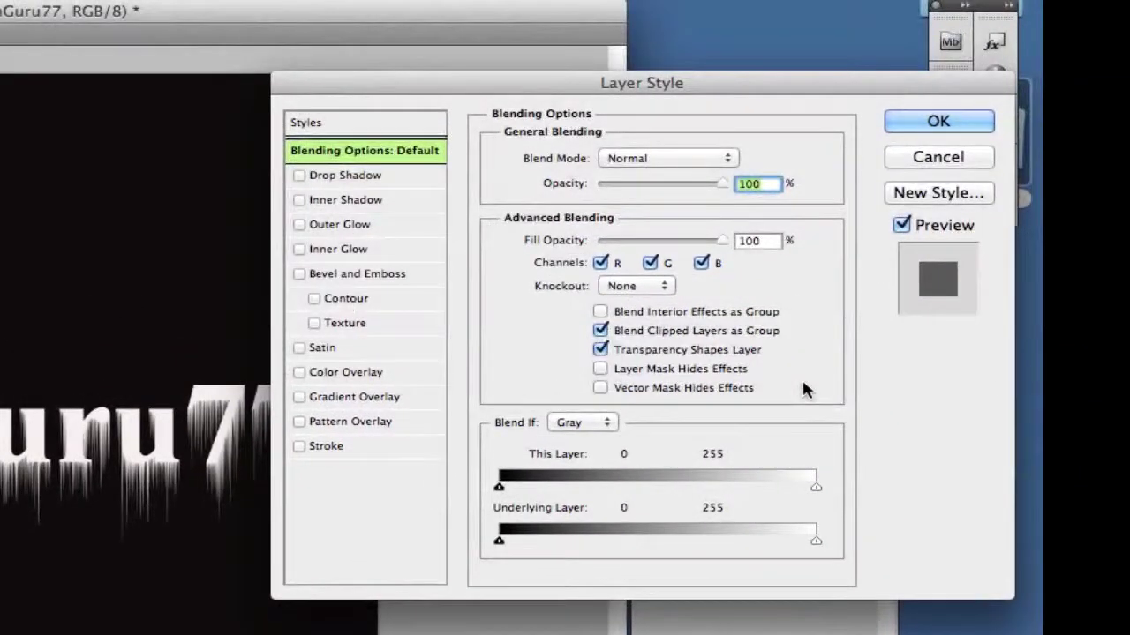
{"action": "left_click", "coordinate": [365, 226]}
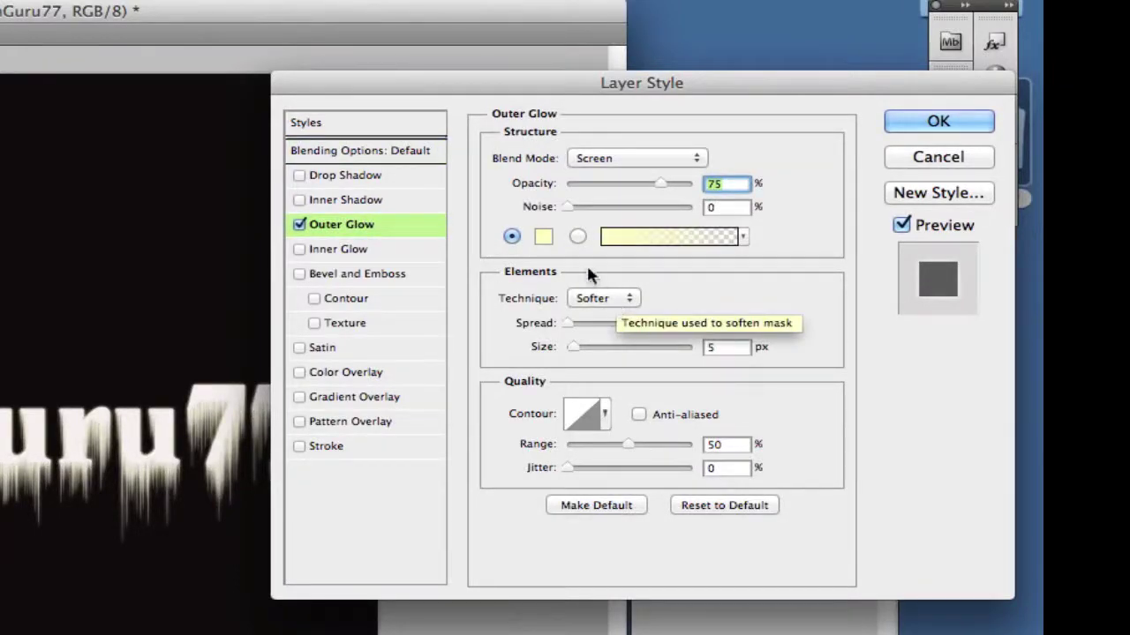
{"action": "left_click", "coordinate": [541, 240]}
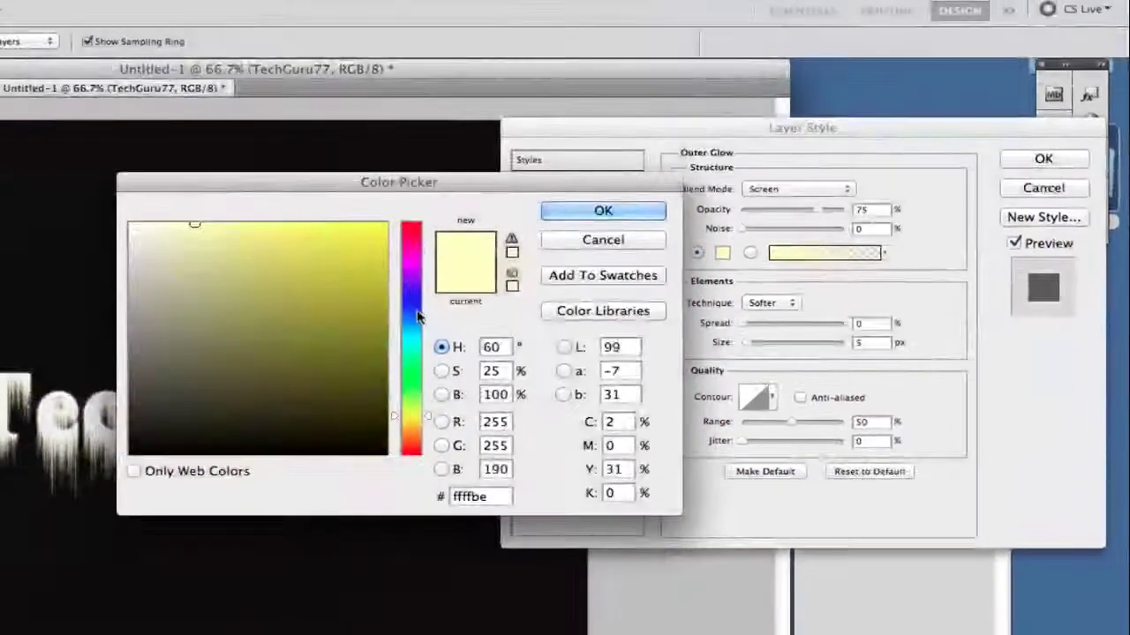
{"action": "left_click_drag", "start_coordinate": [414, 326], "coordinate": [411, 323]}
{"action": "left_click", "coordinate": [305, 265]}
{"action": "left_click", "coordinate": [288, 259]}
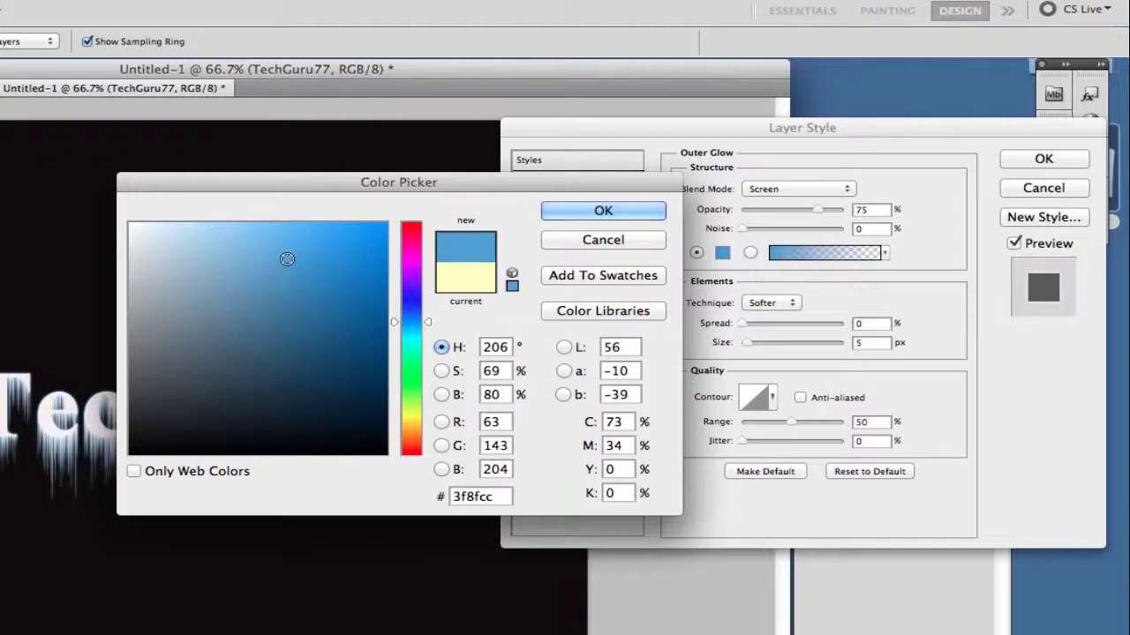
{"action": "left_click", "coordinate": [291, 291]}
{"action": "left_click", "coordinate": [305, 238]}
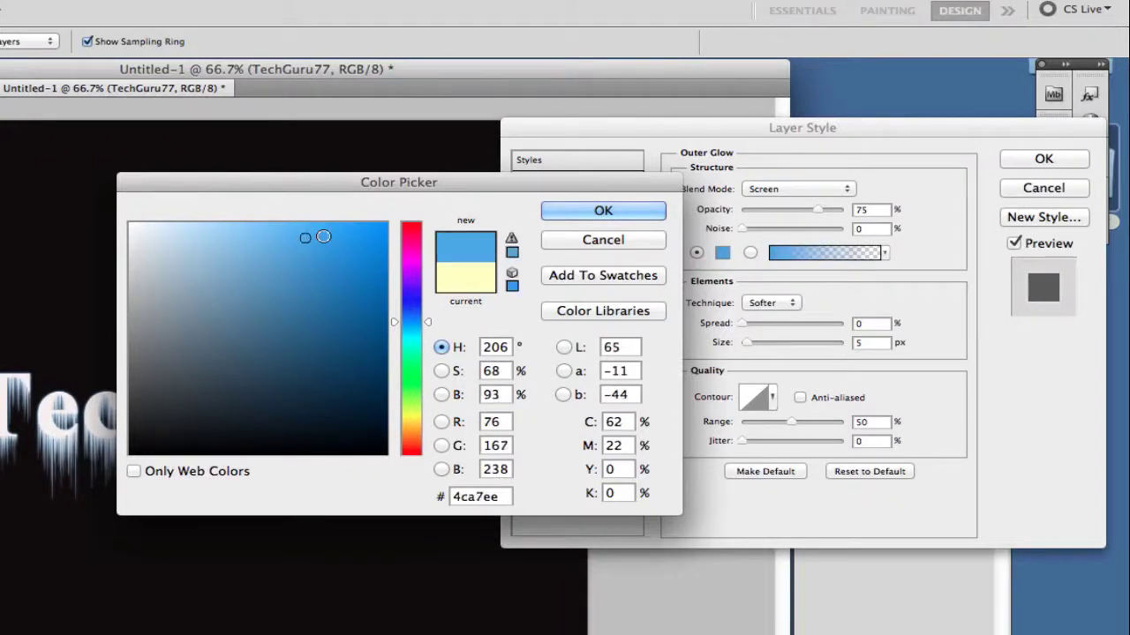
{"action": "left_click", "coordinate": [325, 237]}
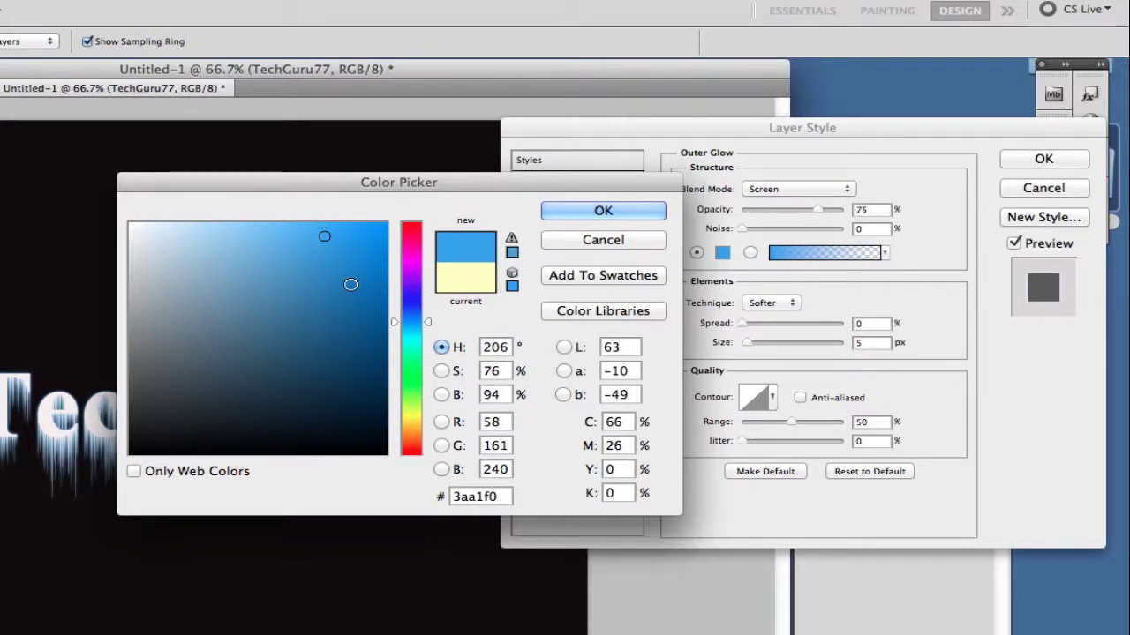
{"action": "left_click", "coordinate": [575, 212]}
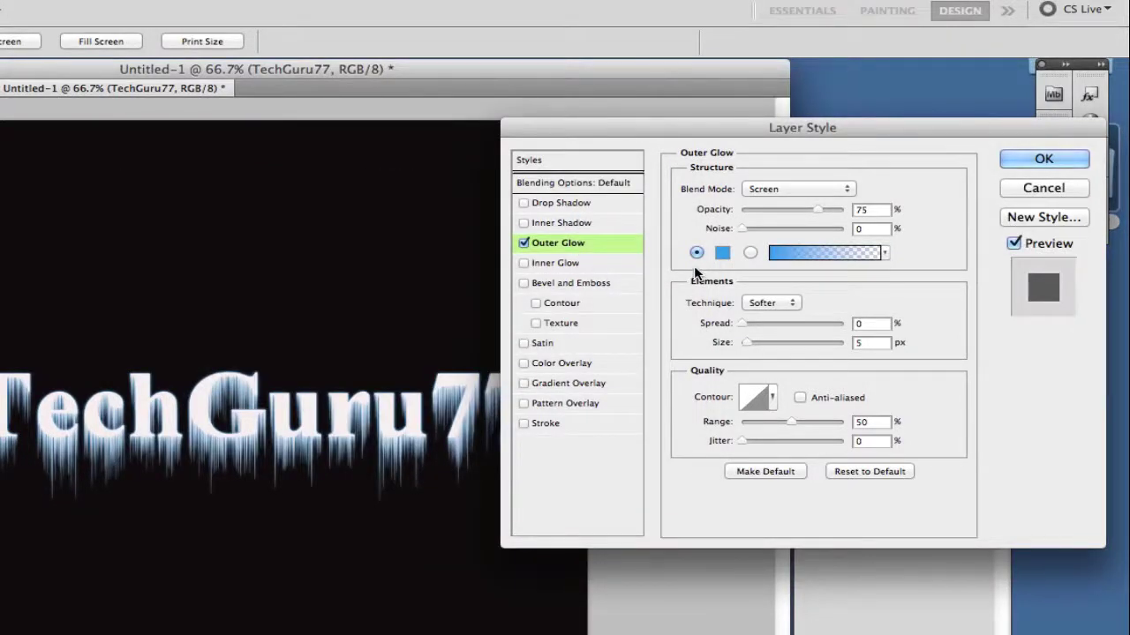
Add a Color Overlay in pale ice blue #90beee at hue 210
{"action": "left_click", "coordinate": [574, 366]}
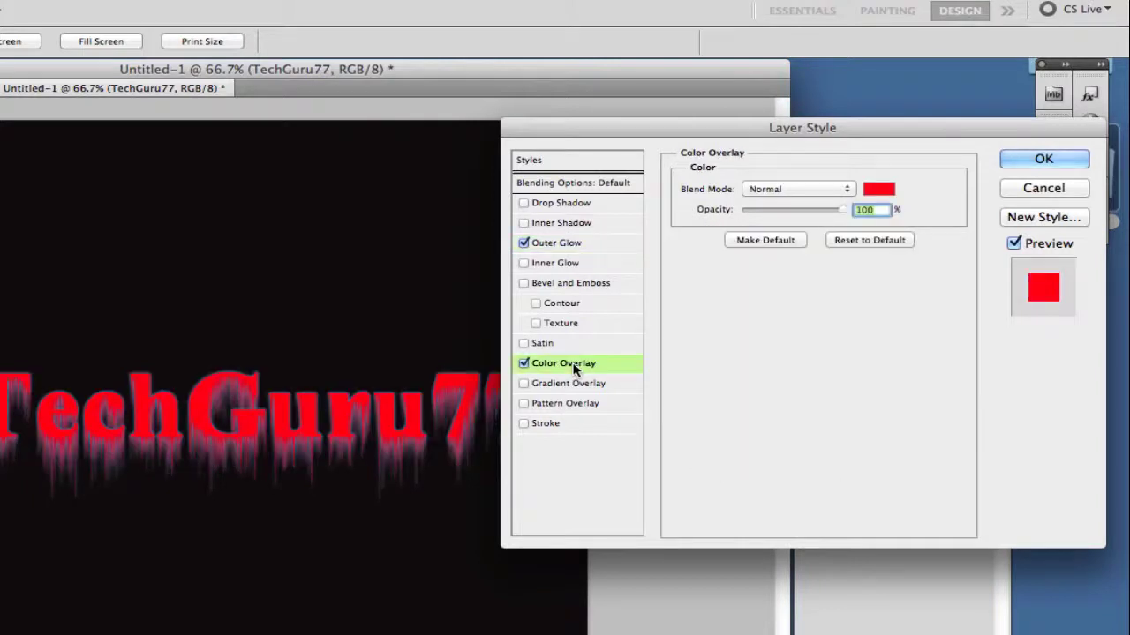
{"action": "left_click", "coordinate": [878, 188]}
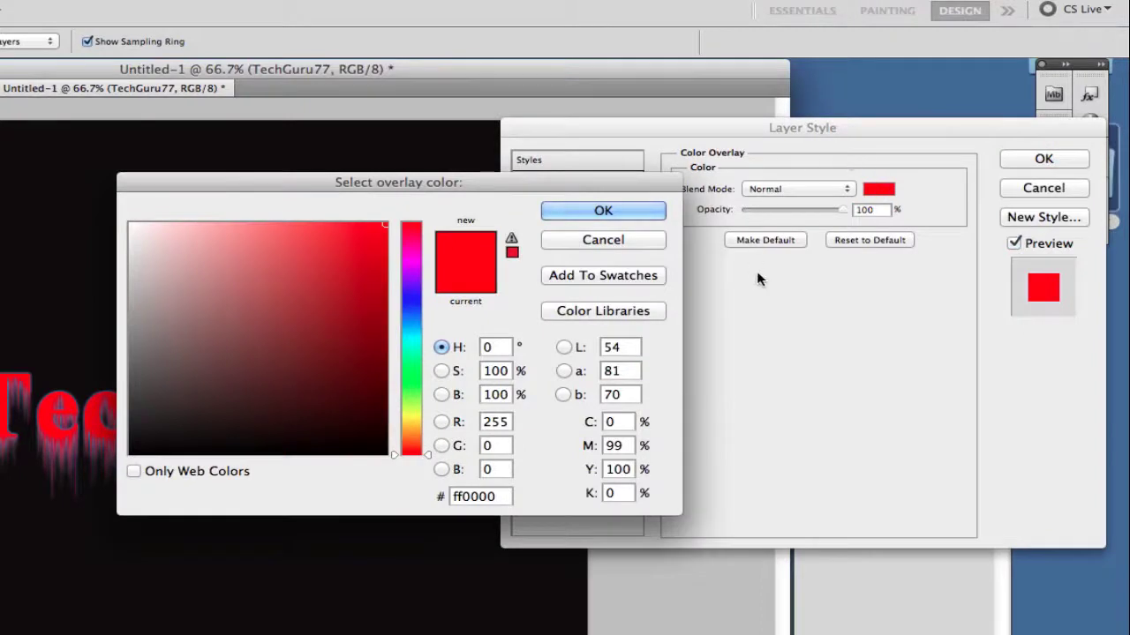
{"action": "left_click", "coordinate": [412, 323]}
{"action": "left_click_drag", "start_coordinate": [291, 247], "coordinate": [311, 238]}
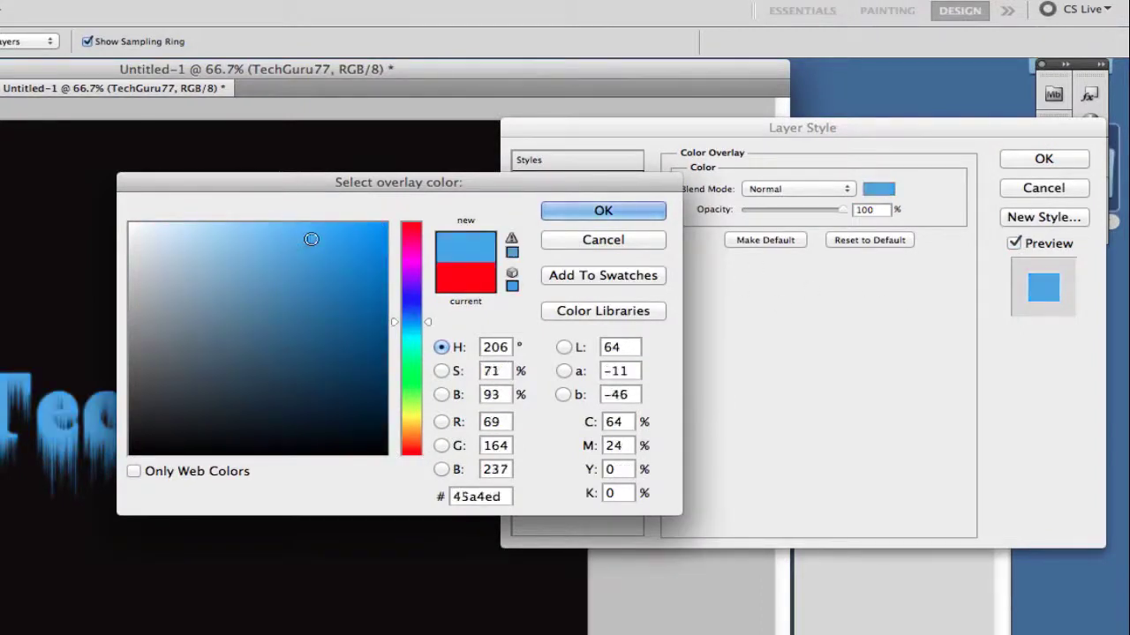
{"action": "left_click", "coordinate": [413, 328]}
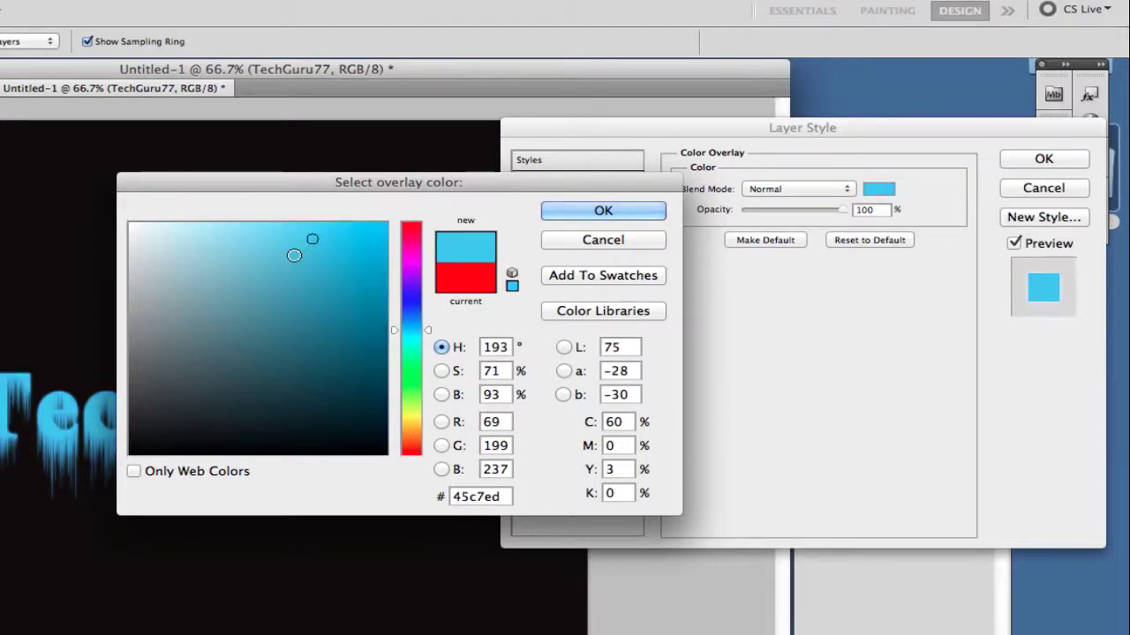
{"action": "left_click_drag", "start_coordinate": [294, 255], "coordinate": [280, 243]}
{"action": "left_click", "coordinate": [418, 314]}
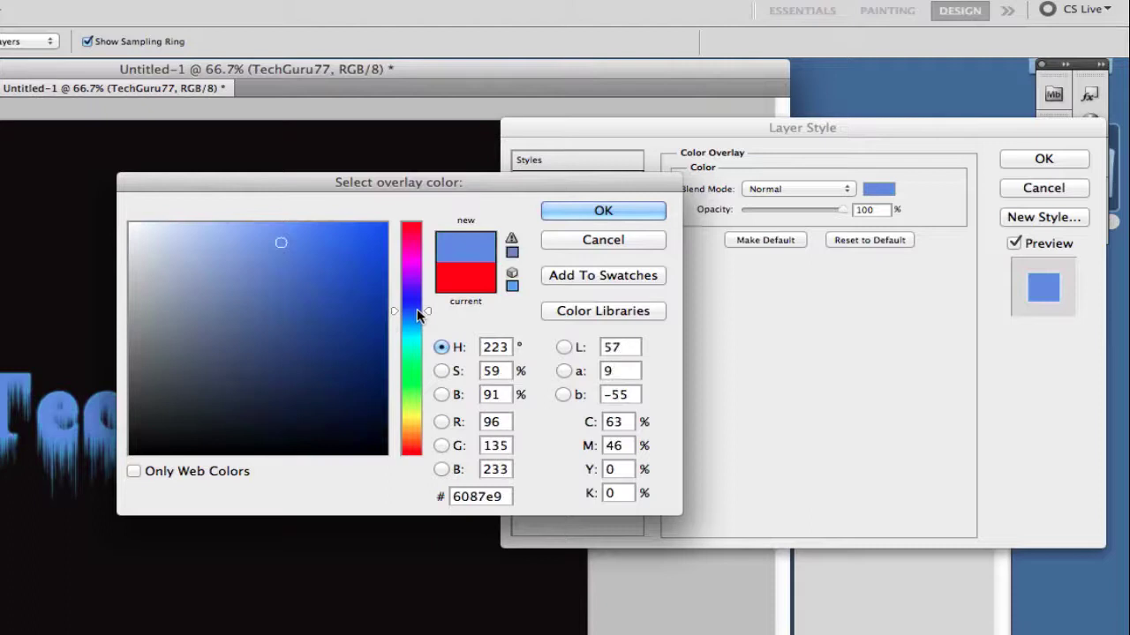
{"action": "left_click", "coordinate": [412, 327]}
{"action": "mouse_move", "coordinate": [361, 265]}
{"action": "left_mouse_down"}
{"action": "mouse_move", "coordinate": [256, 257]}
{"action": "mouse_move", "coordinate": [245, 233]}
{"action": "mouse_move", "coordinate": [292, 299]}
{"action": "mouse_move", "coordinate": [358, 312]}
{"action": "mouse_move", "coordinate": [365, 245]}
{"action": "left_mouse_up"}
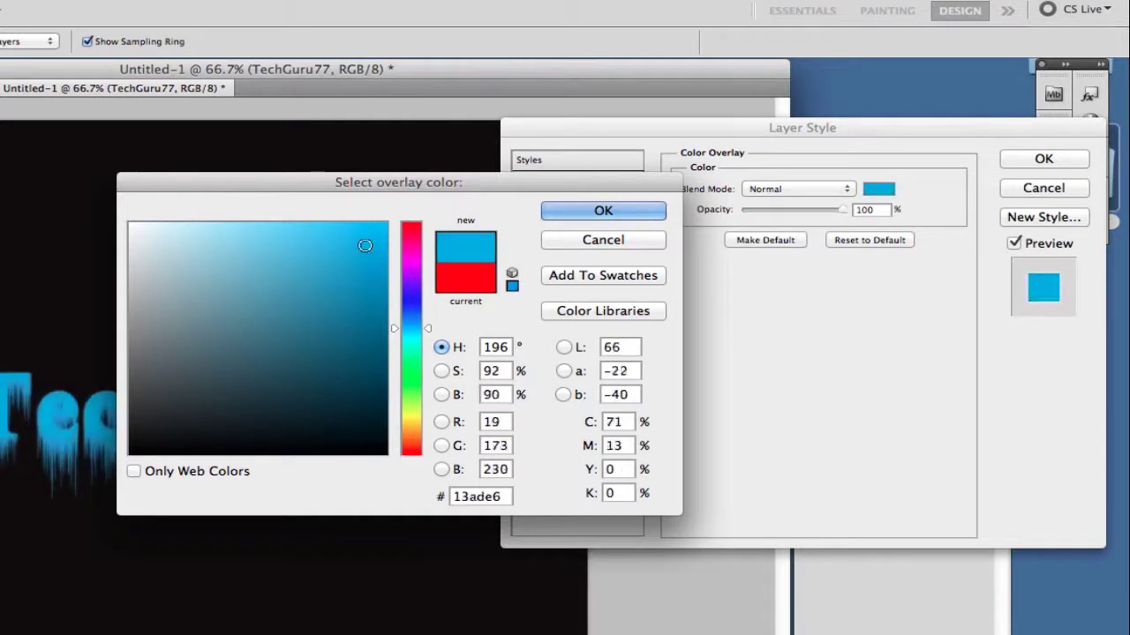
{"action": "left_click", "coordinate": [422, 318]}
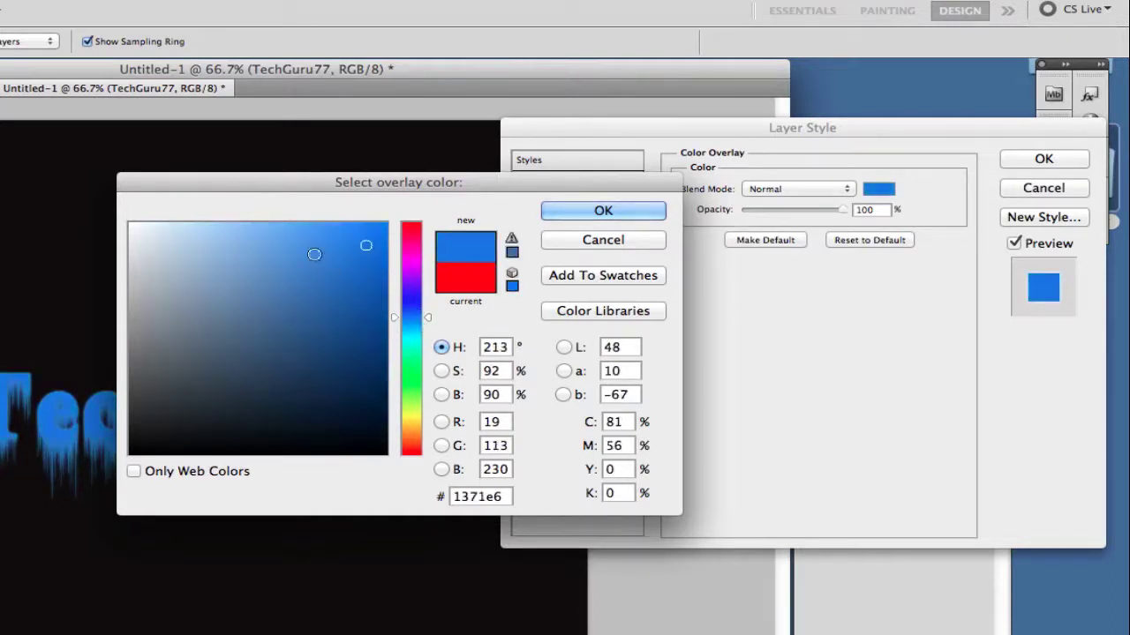
{"action": "left_click", "coordinate": [302, 250]}
{"action": "left_click", "coordinate": [266, 250]}
{"action": "left_click", "coordinate": [238, 244]}
{"action": "left_click", "coordinate": [417, 332]}
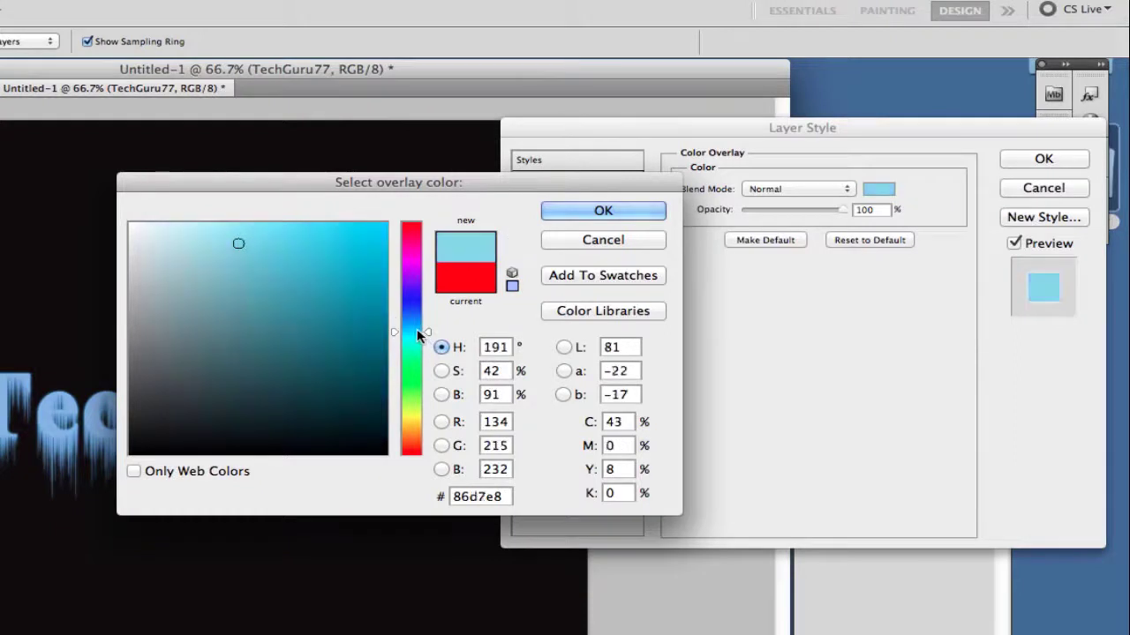
{"action": "left_click", "coordinate": [301, 239]}
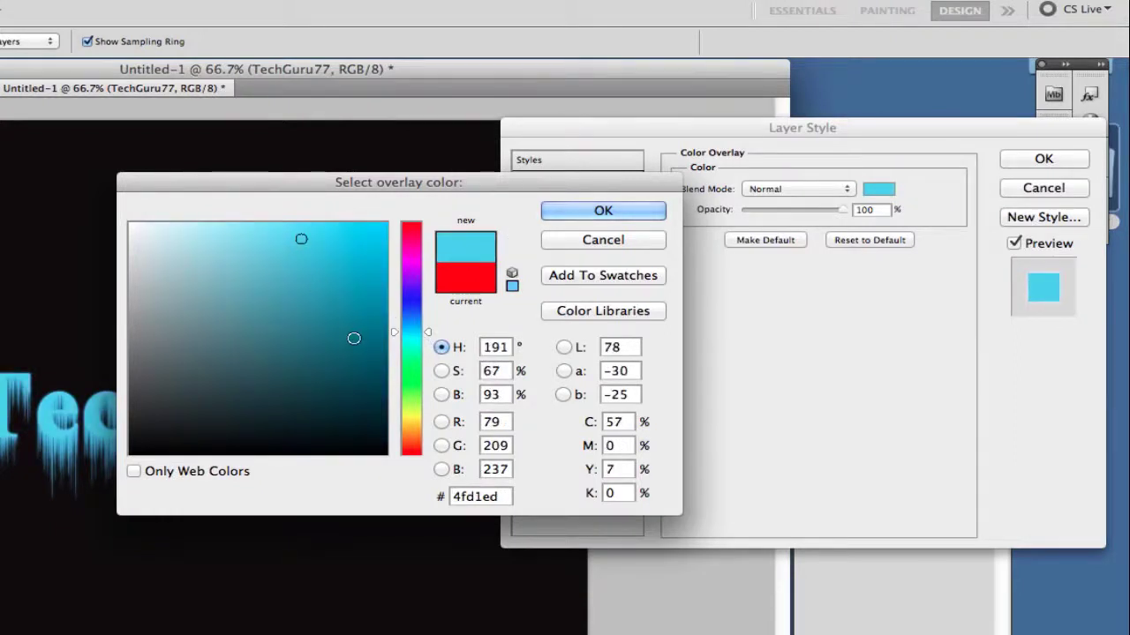
{"action": "left_click", "coordinate": [408, 318]}
{"action": "left_click", "coordinate": [325, 277]}
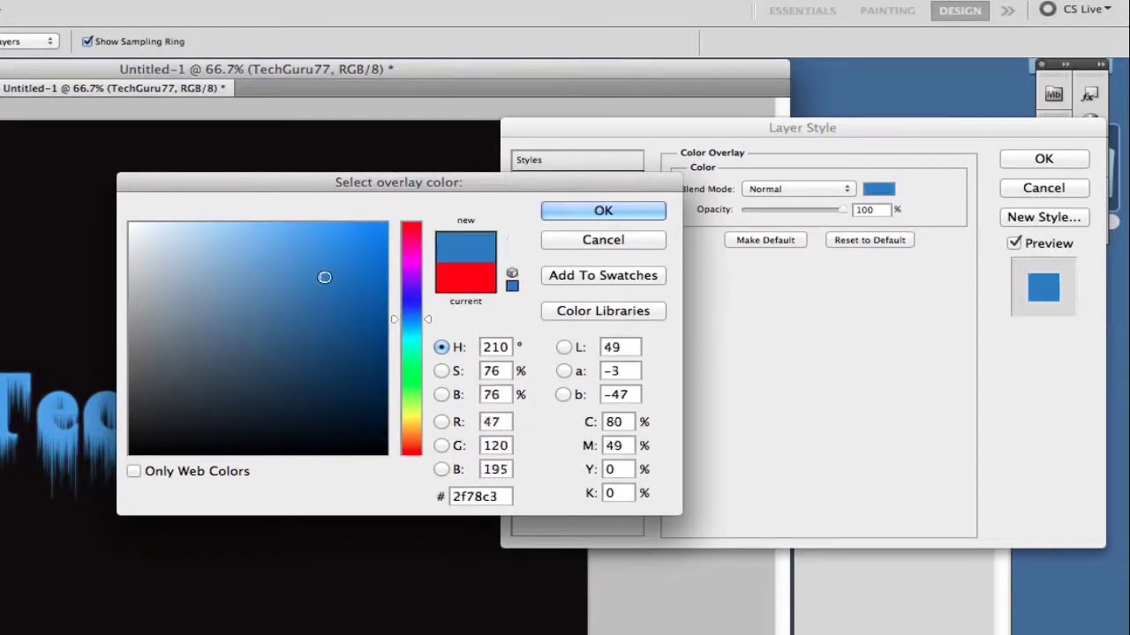
{"action": "mouse_move", "coordinate": [345, 266]}
{"action": "left_mouse_down"}
{"action": "mouse_move", "coordinate": [270, 277]}
{"action": "mouse_move", "coordinate": [202, 235]}
{"action": "mouse_move", "coordinate": [231, 238]}
{"action": "left_mouse_up"}
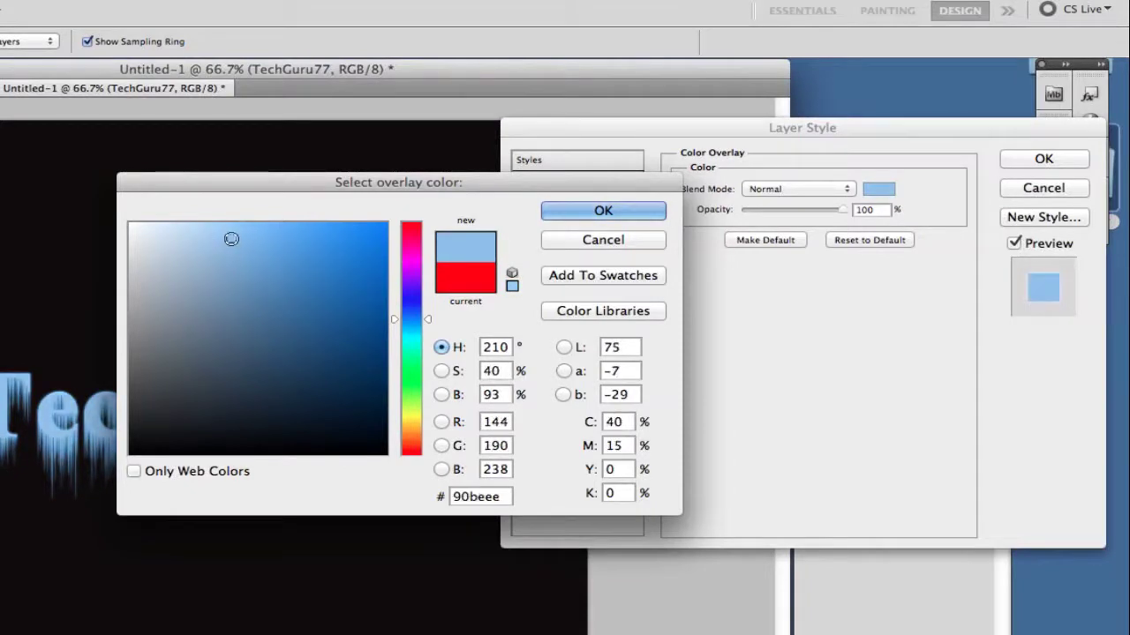
{"action": "left_click", "coordinate": [583, 214]}
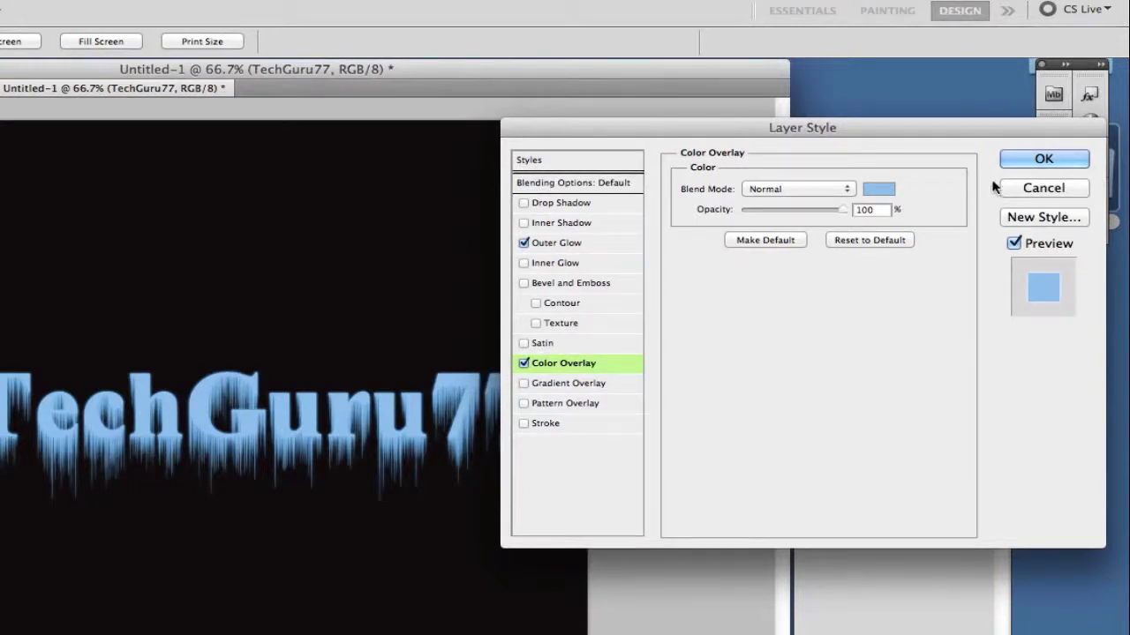
Apply the layer styles and duplicate the layer as 'TechGuru77 copy'
{"action": "left_click", "coordinate": [1022, 158]}
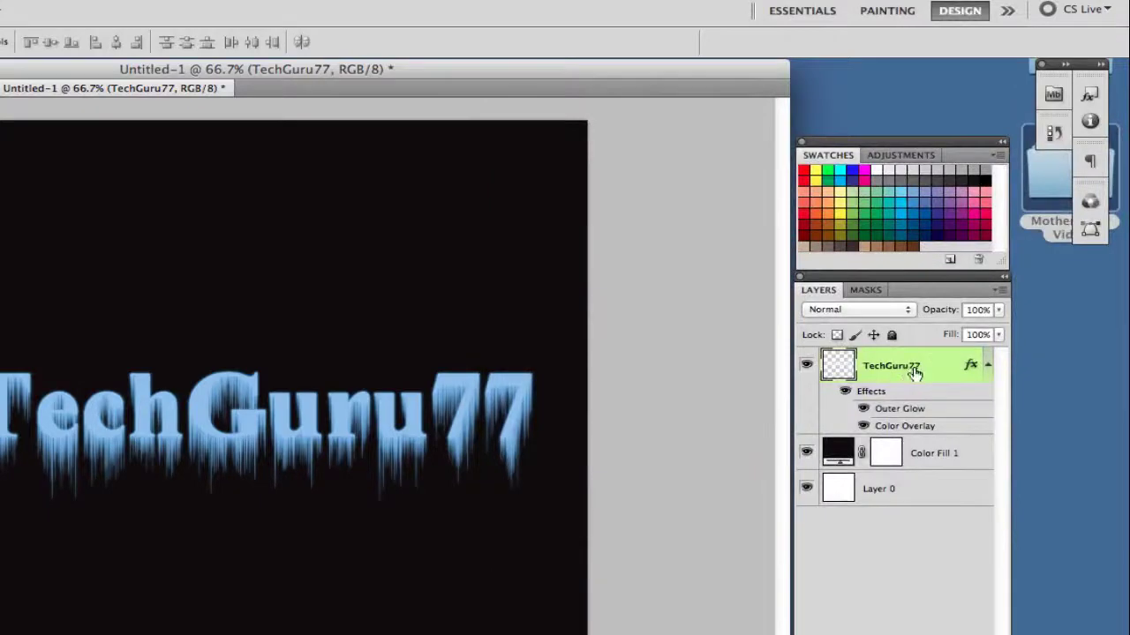
{"action": "right_click", "coordinate": [941, 366]}
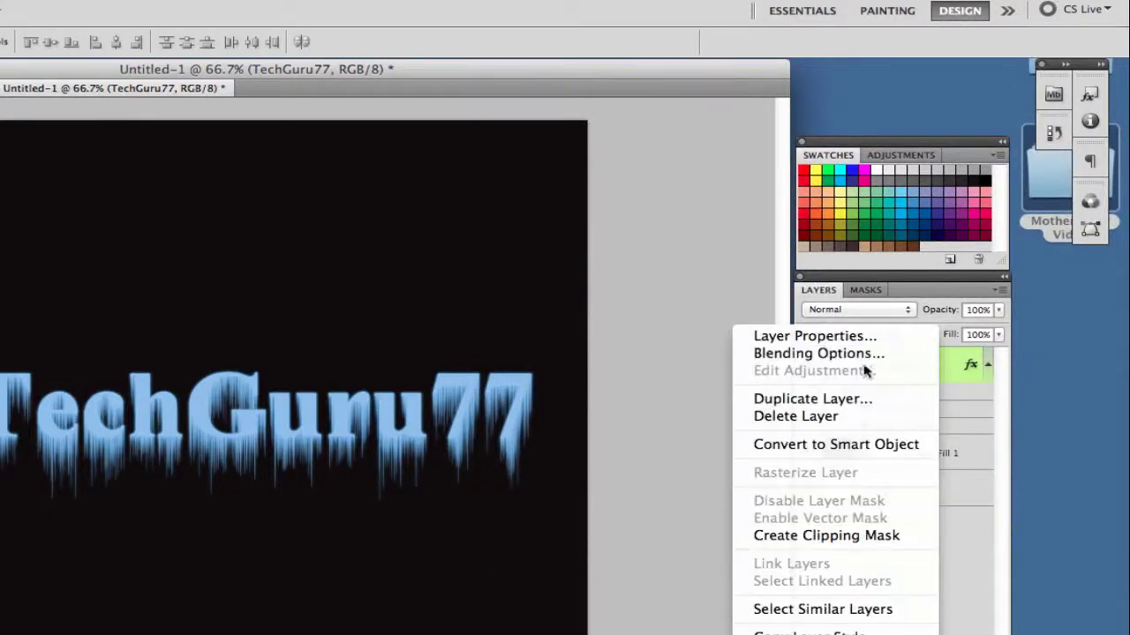
{"action": "left_click", "coordinate": [847, 402]}
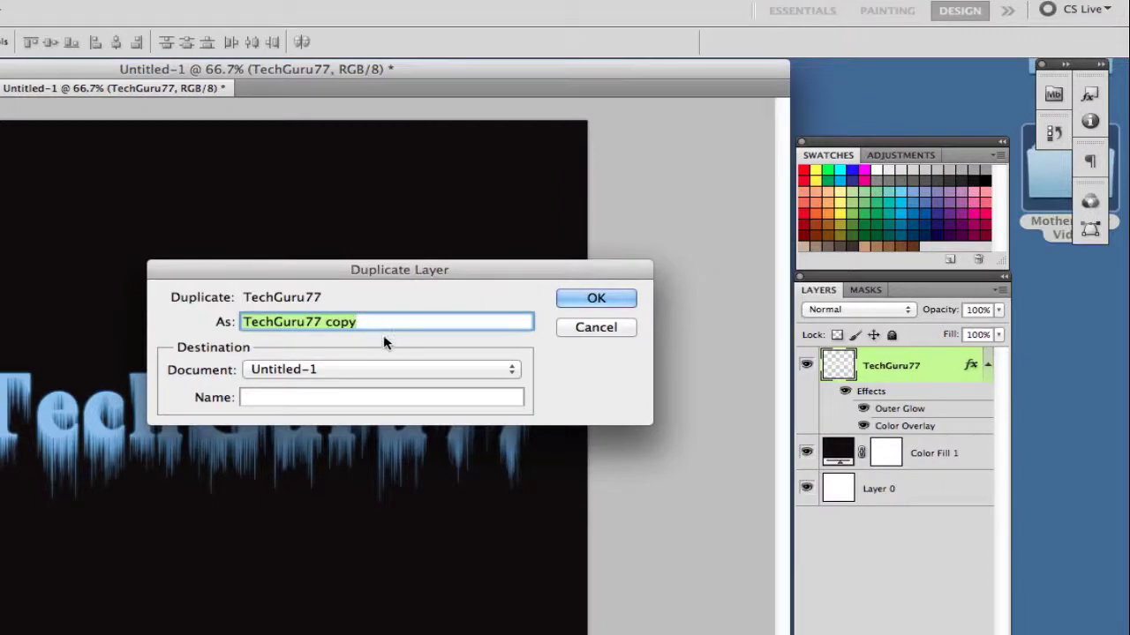
{"action": "left_click", "coordinate": [597, 300]}
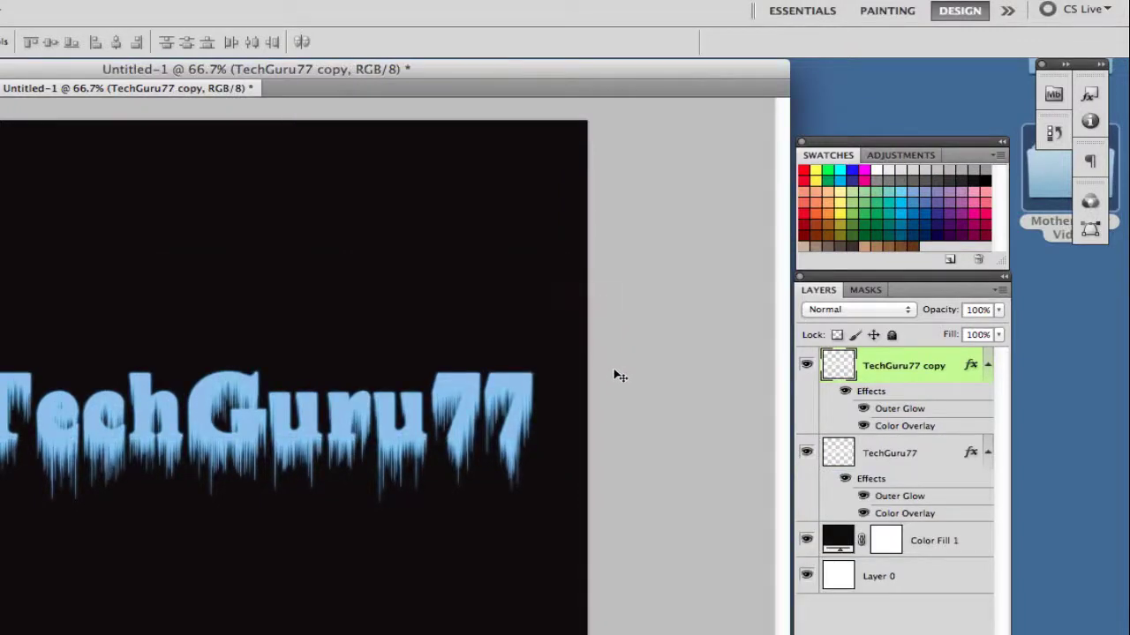
Give the copy a Chisel Soft Bevel and Emboss at 60% depth, removing its Color Overlay
{"action": "double_click", "coordinate": [945, 366]}
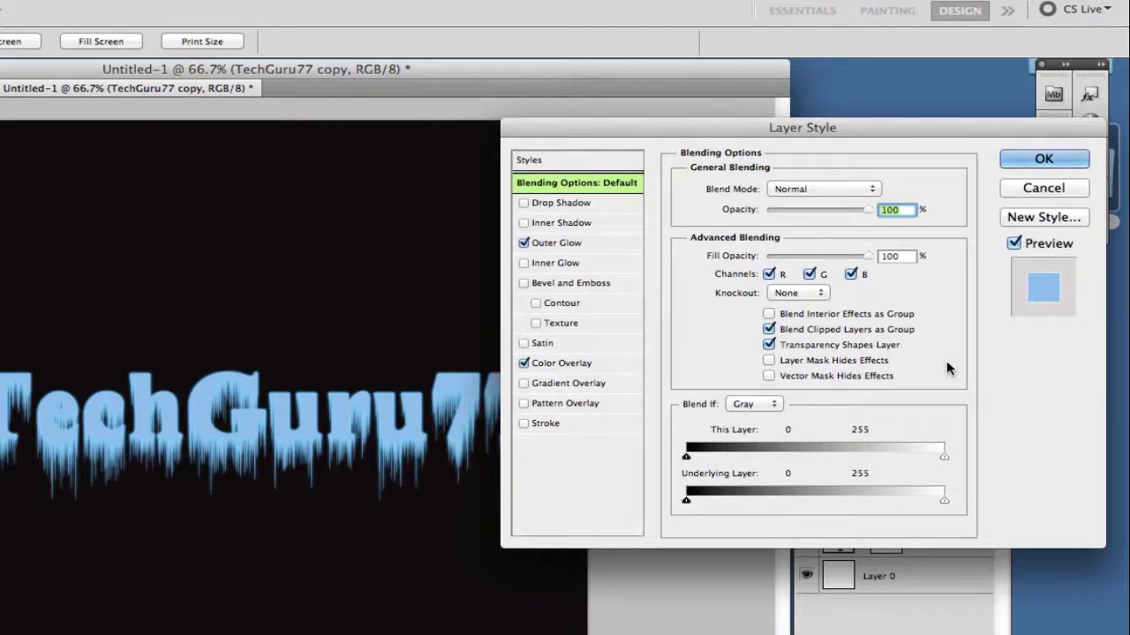
{"action": "left_click", "coordinate": [567, 283]}
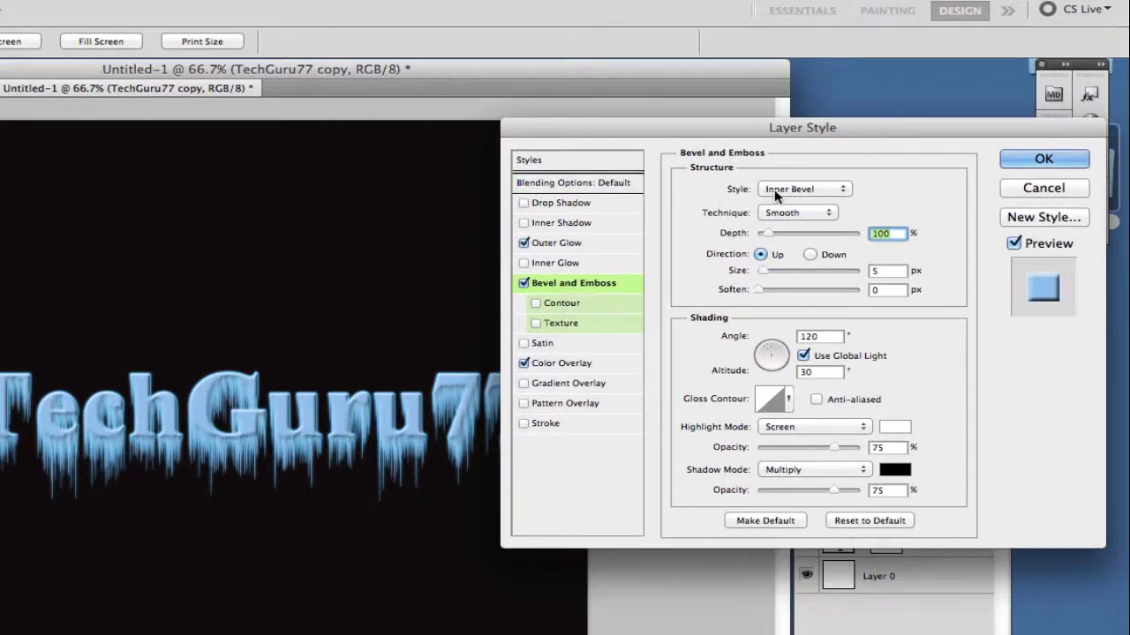
{"action": "left_click", "coordinate": [782, 213]}
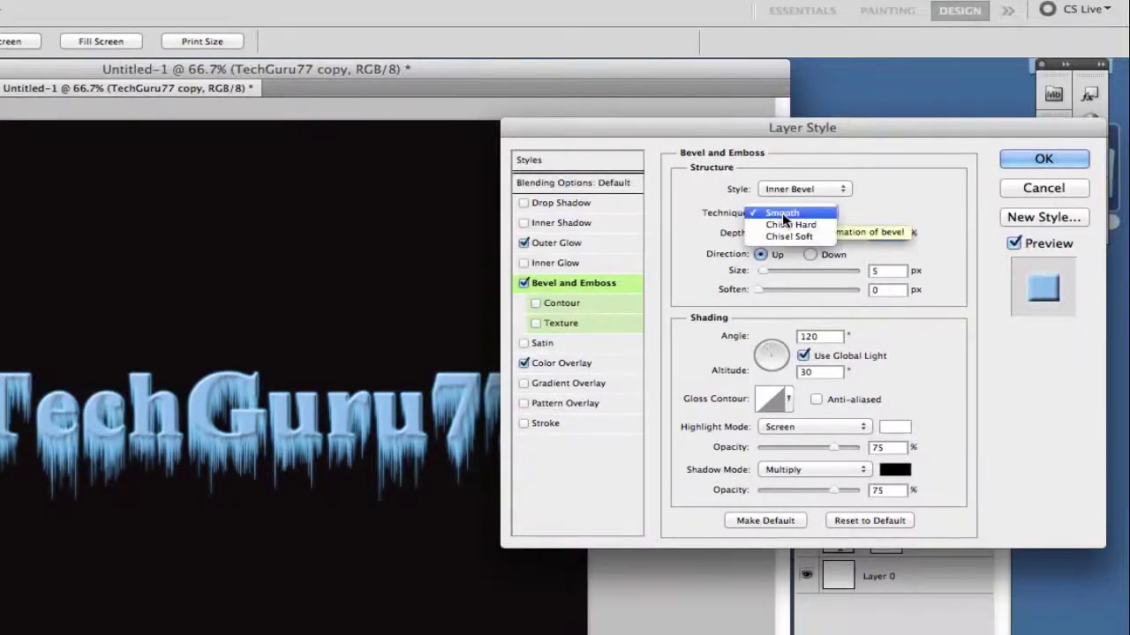
{"action": "left_click", "coordinate": [789, 236]}
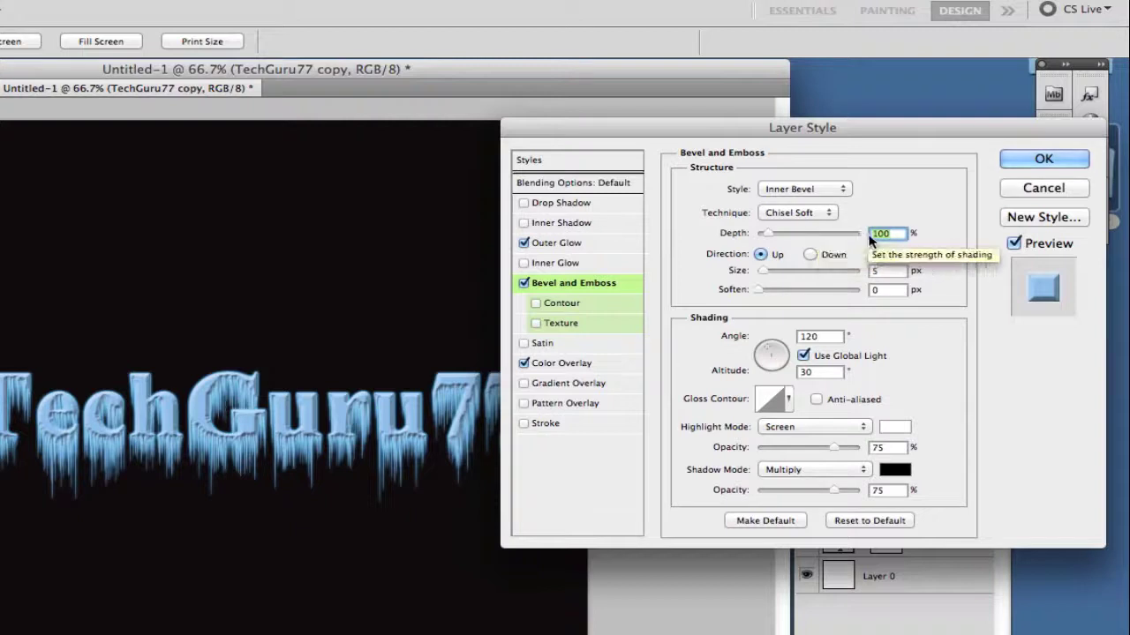
{"action": "type", "text": "60"}
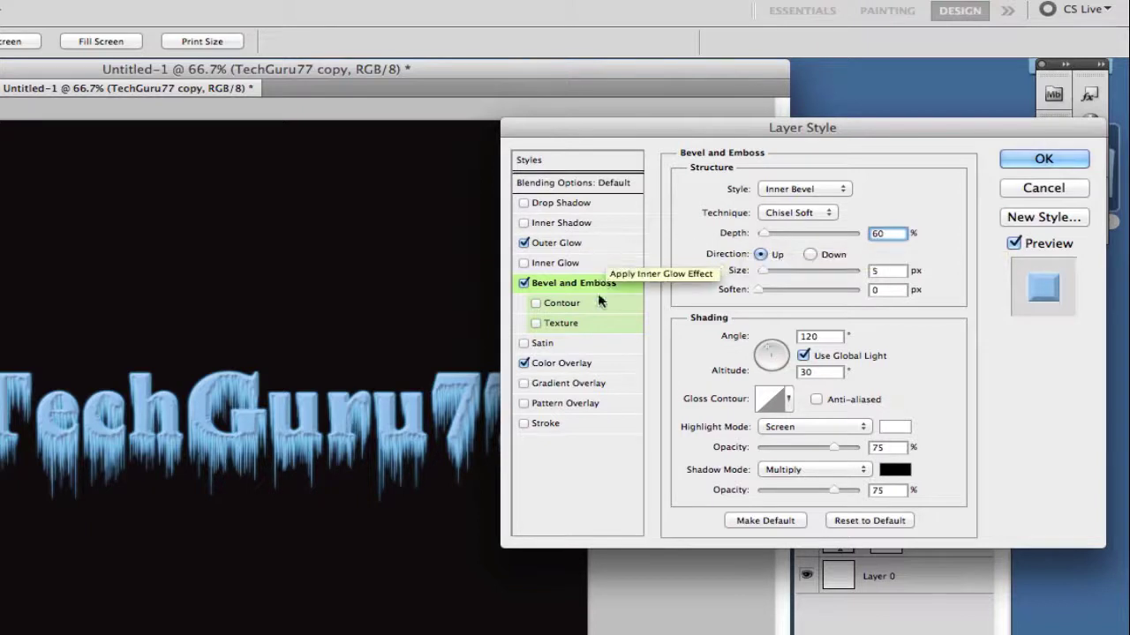
{"action": "left_click", "coordinate": [524, 365]}
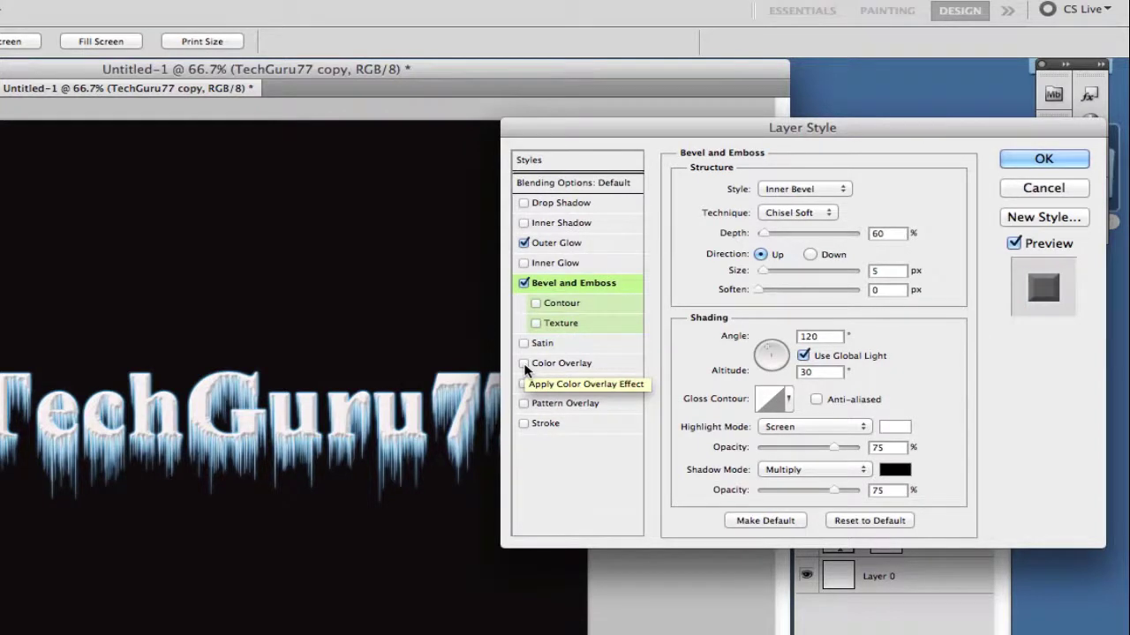
Add a Gradient Overlay to the copy with its blend mode set to Overlay
{"action": "left_click", "coordinate": [569, 384]}
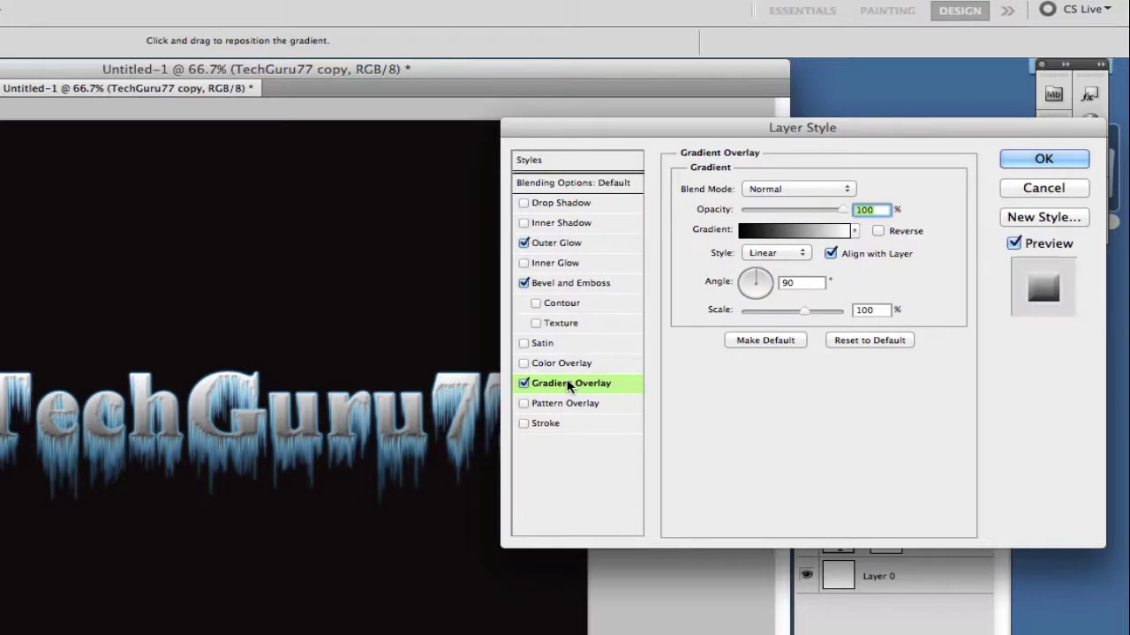
{"action": "left_click", "coordinate": [750, 188]}
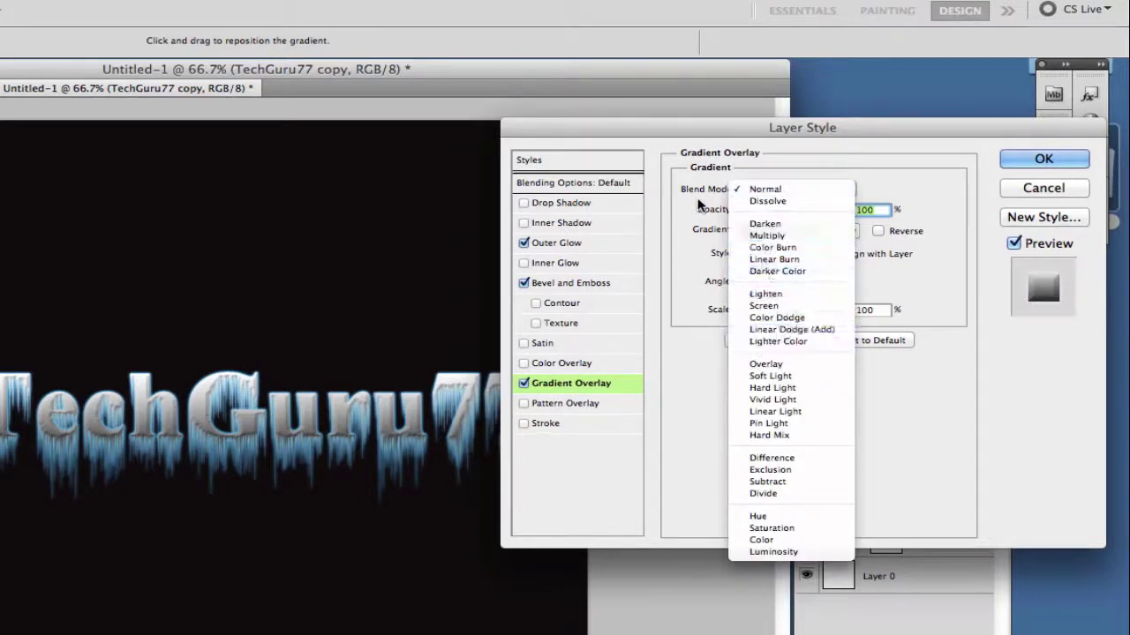
{"action": "left_click", "coordinate": [701, 207]}
{"action": "left_click", "coordinate": [767, 195]}
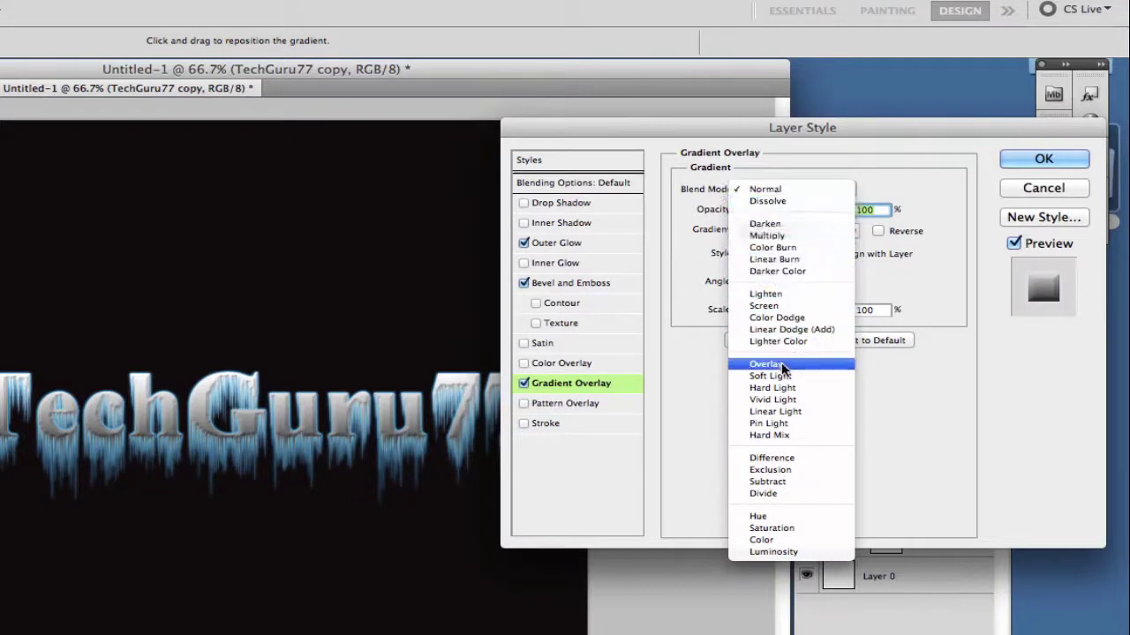
{"action": "left_click", "coordinate": [776, 363]}
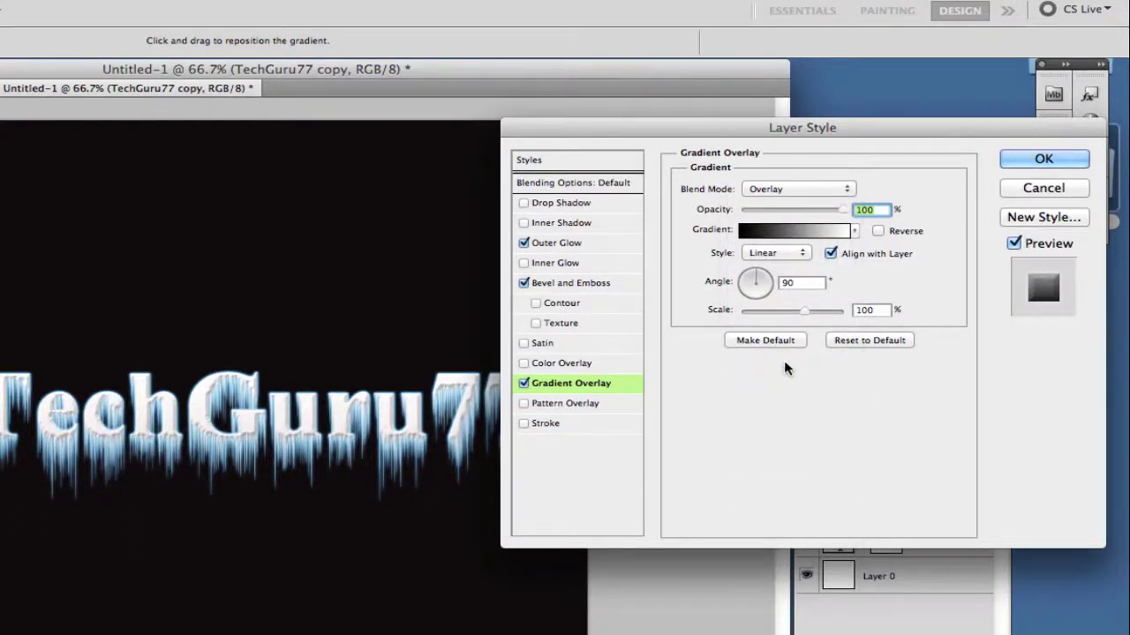
Add a Satin pattern overlay to the TechGuru77 copy lettering at 43% opacity
{"action": "left_click", "coordinate": [588, 405]}
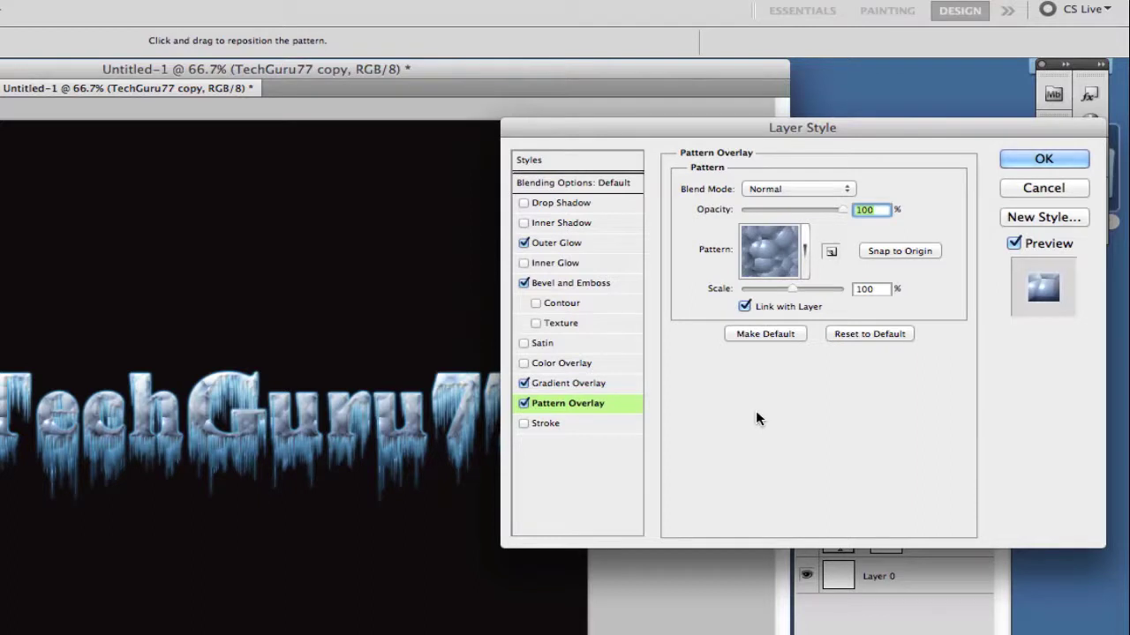
{"action": "left_click", "coordinate": [804, 250]}
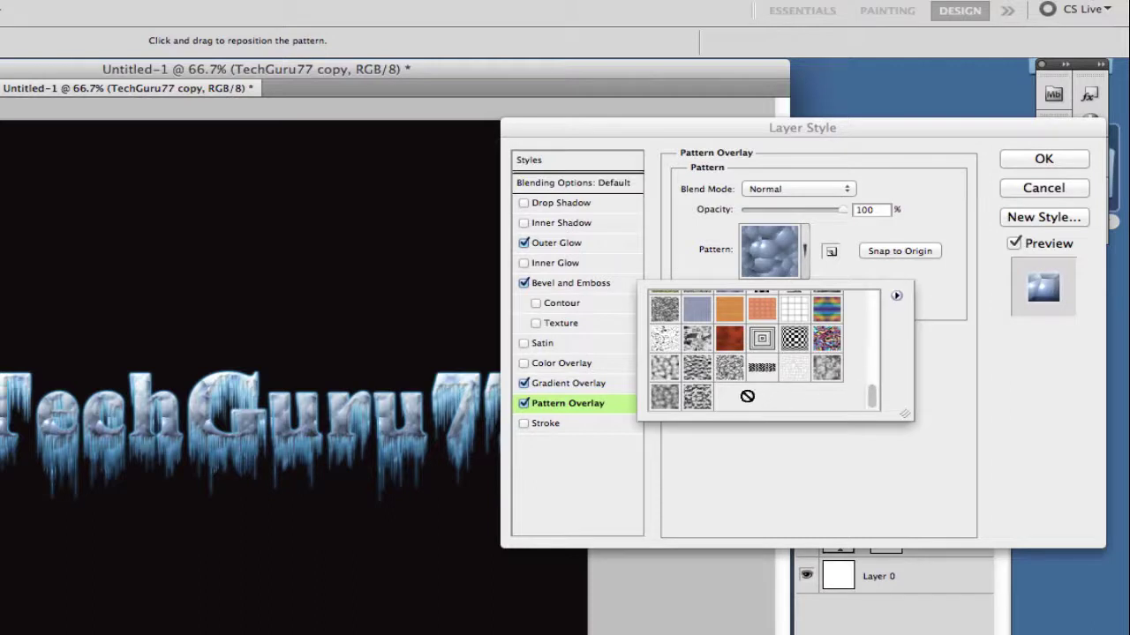
{"action": "left_click", "coordinate": [696, 338]}
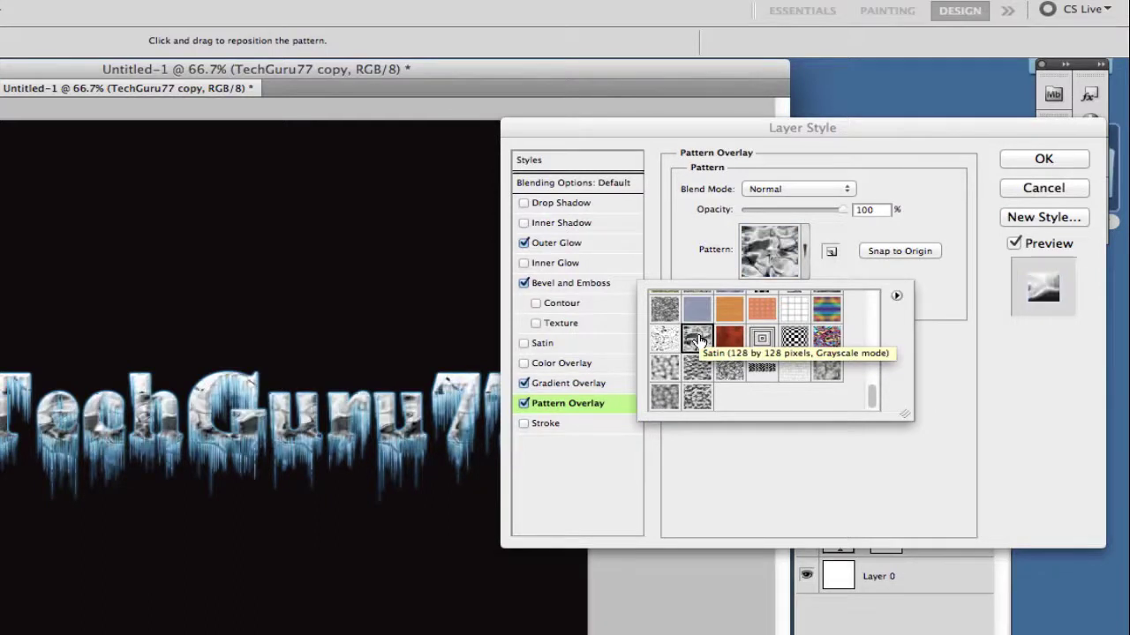
{"action": "left_click", "coordinate": [951, 314]}
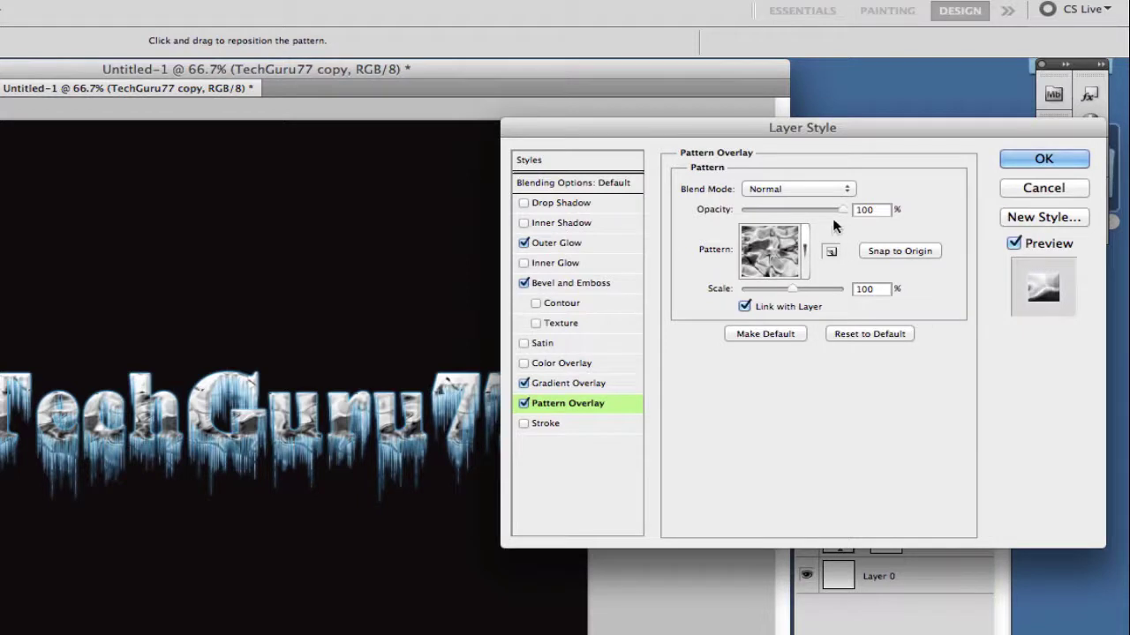
{"action": "left_click_drag", "start_coordinate": [842, 209], "coordinate": [785, 215]}
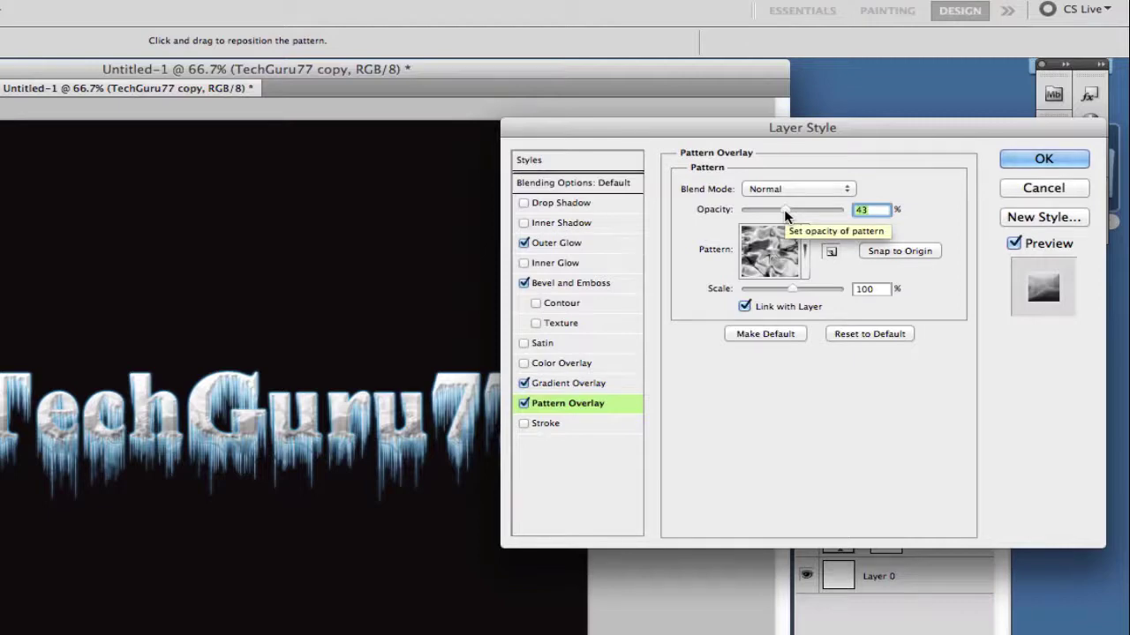
Apply the bevel, gradient and satin layer styles and view the lettering at 100%
{"action": "left_click", "coordinate": [1016, 160]}
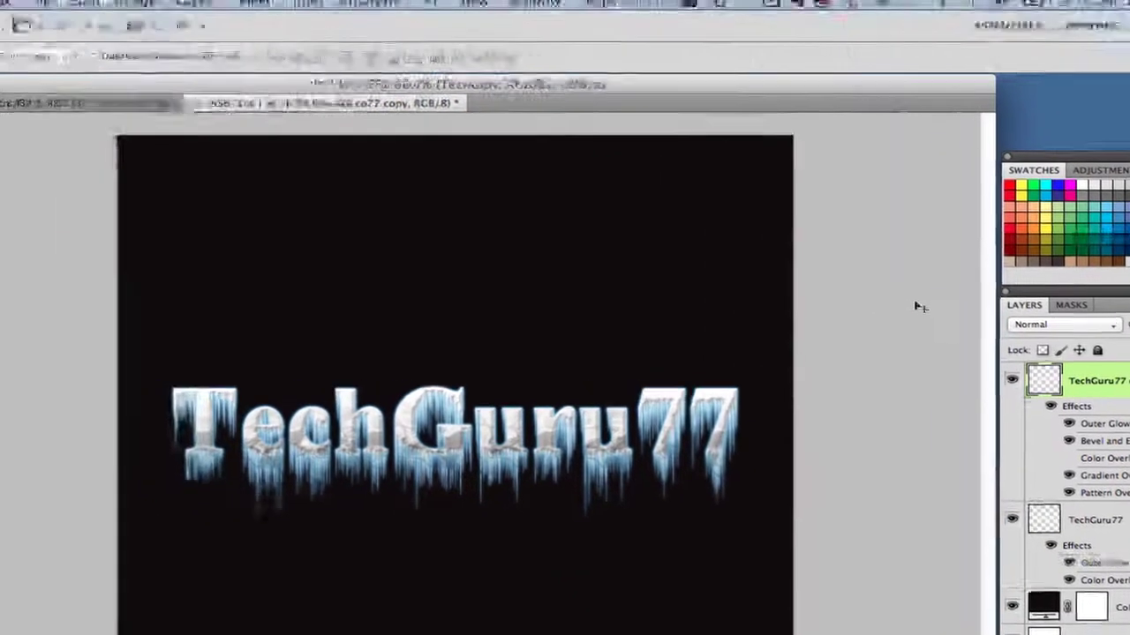
{"action": "key", "text": "super+alt+0"}
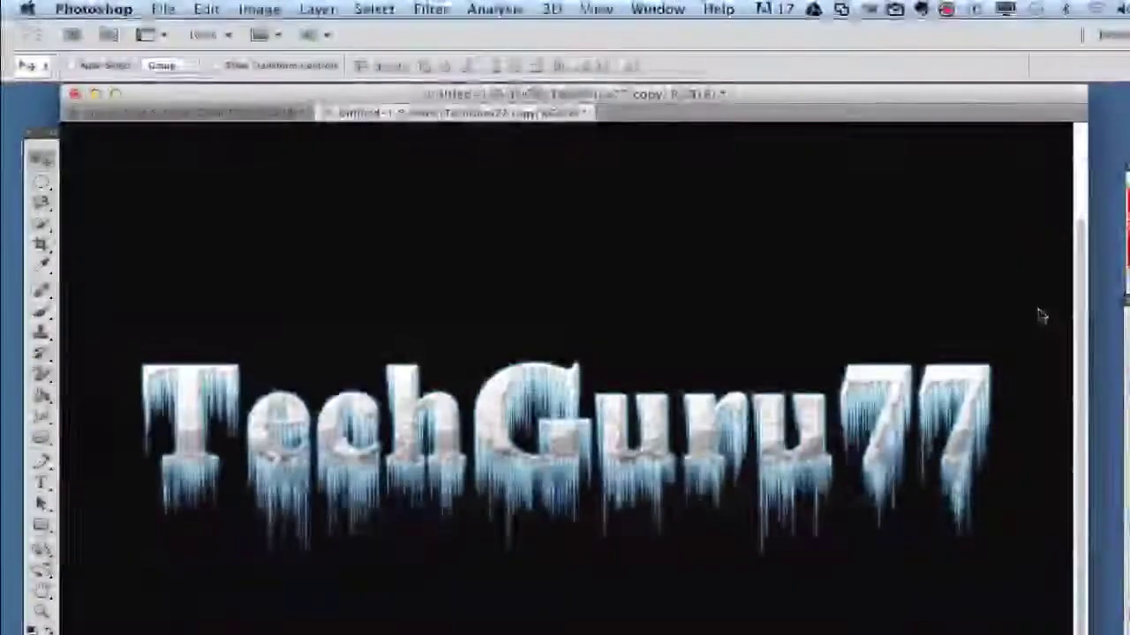